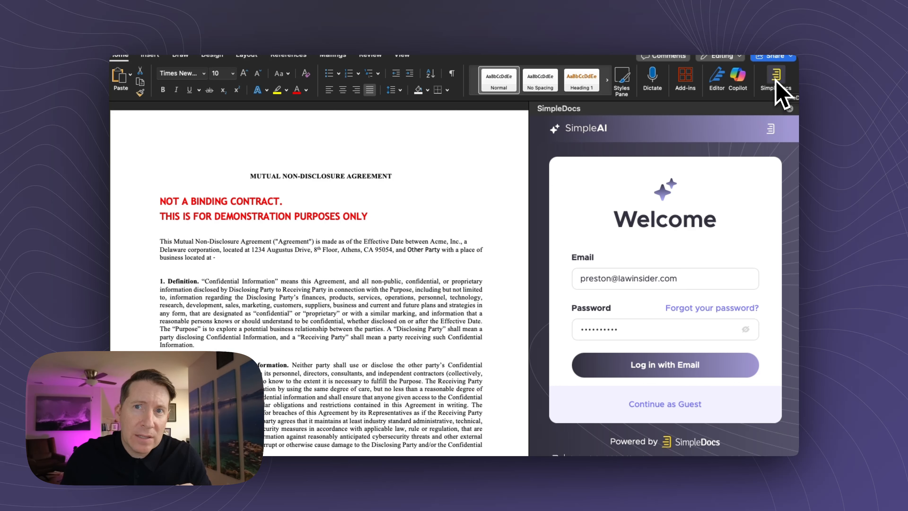
Step: Continue into SimpleAI as a guest and open the oneNDA Playbooks configuration list
scroll(681, 271, down, 1)
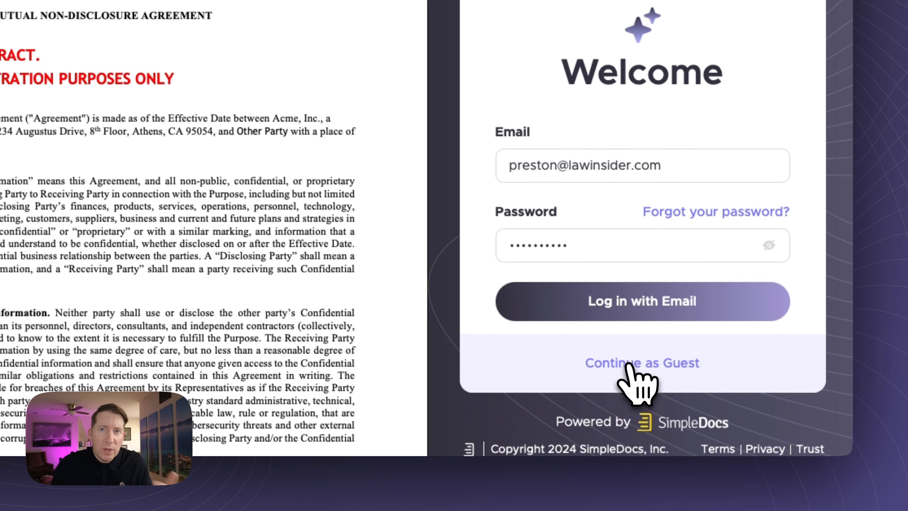
click(629, 363)
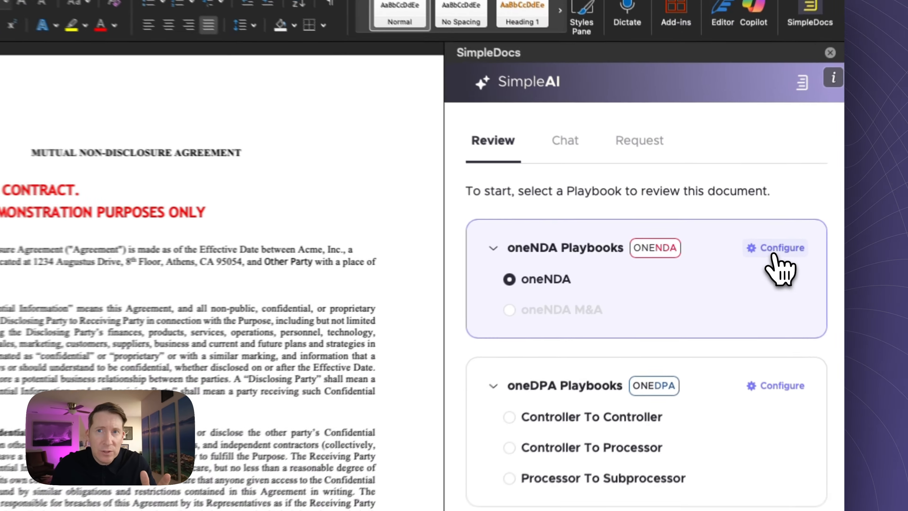
click(752, 241)
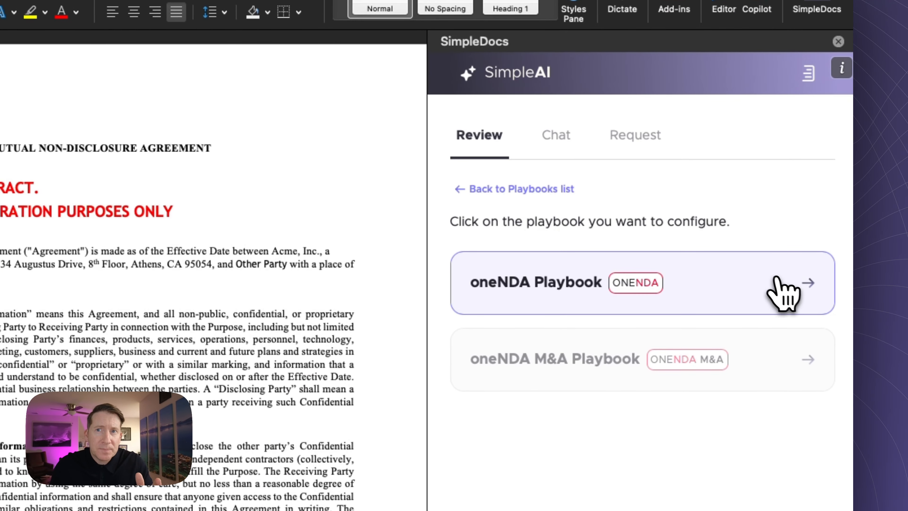
Step: Inspect the oneNDA Playbook's review settings, then return to SimpleAI review and run the oneNDA review
click(783, 288)
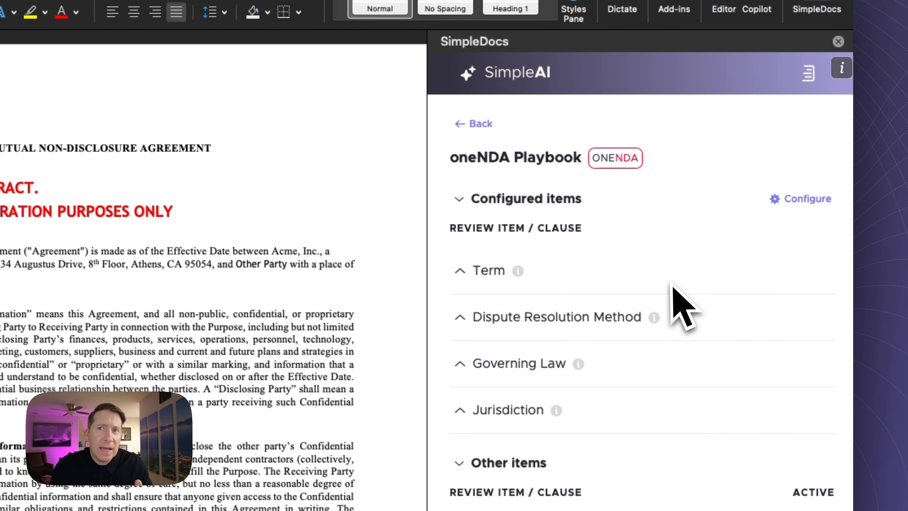
click(796, 200)
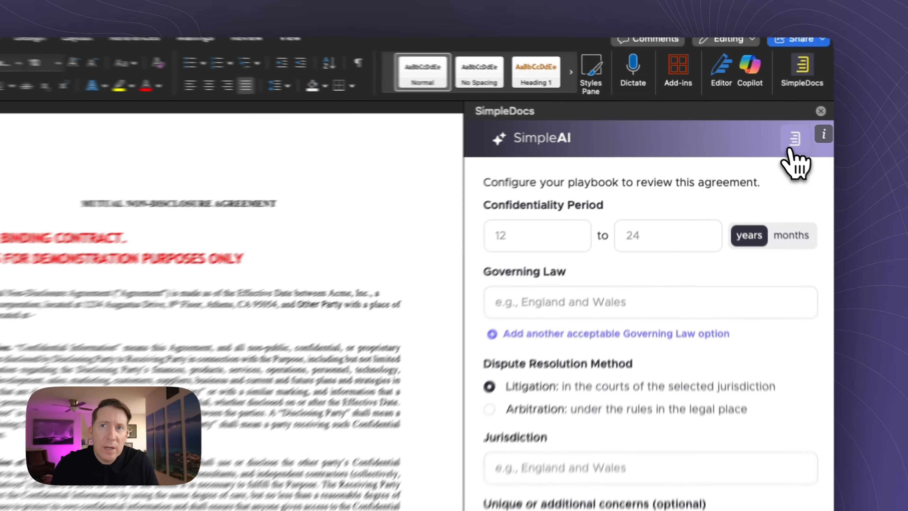
click(771, 128)
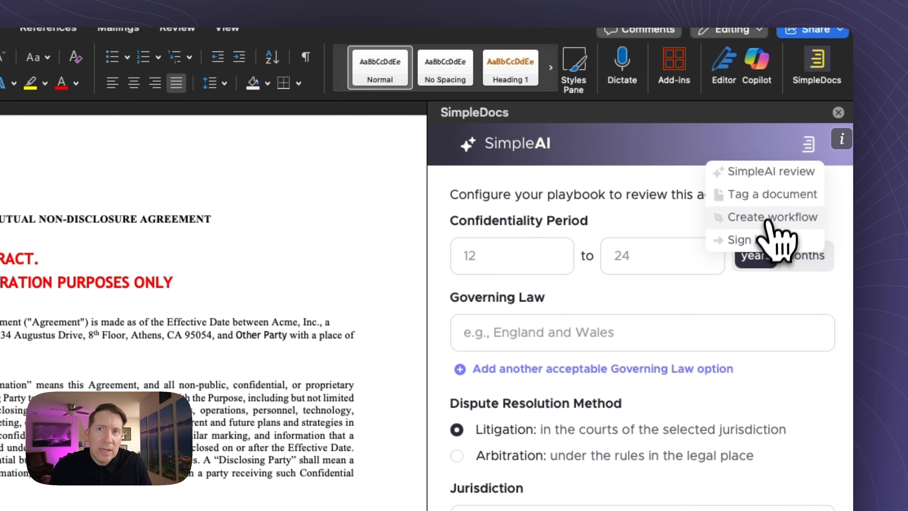
click(765, 172)
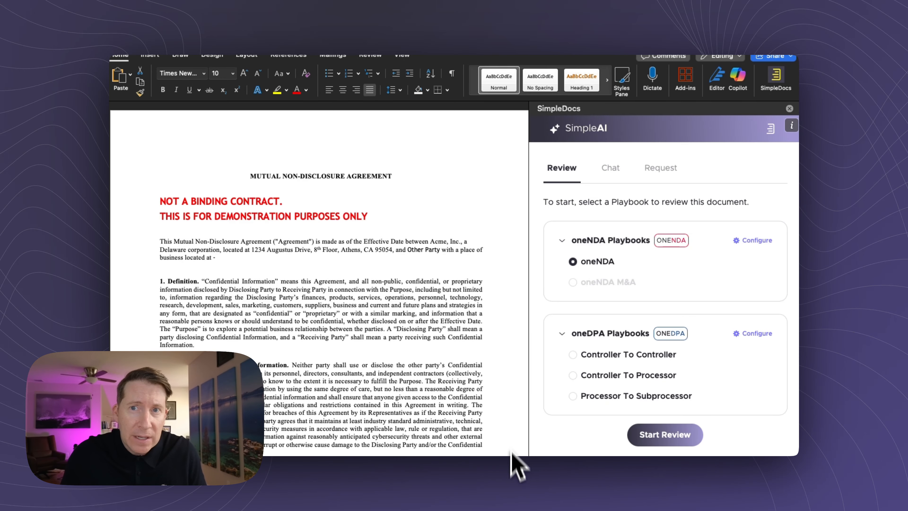
click(659, 434)
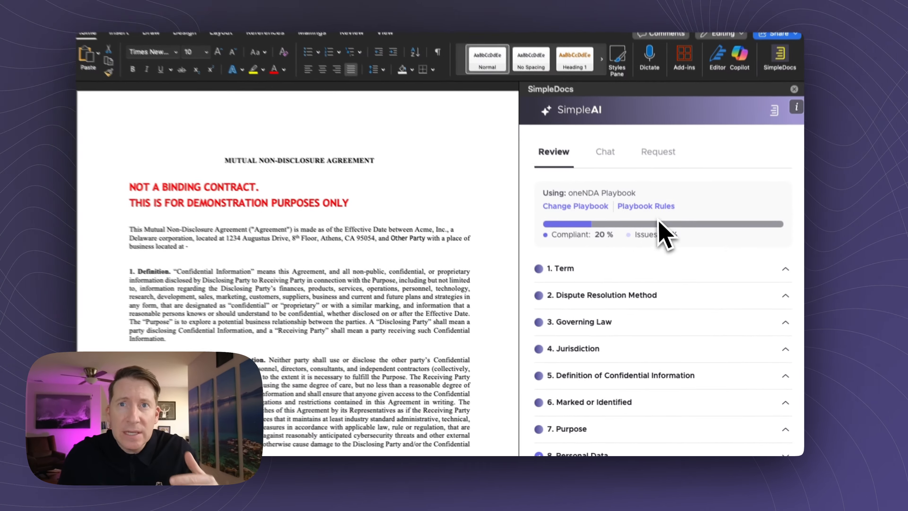
Step: Scroll the 20-item checklist flagging Term, Dispute Resolution Method, Governing Law and Jurisdiction
scroll(635, 260, down, 10)
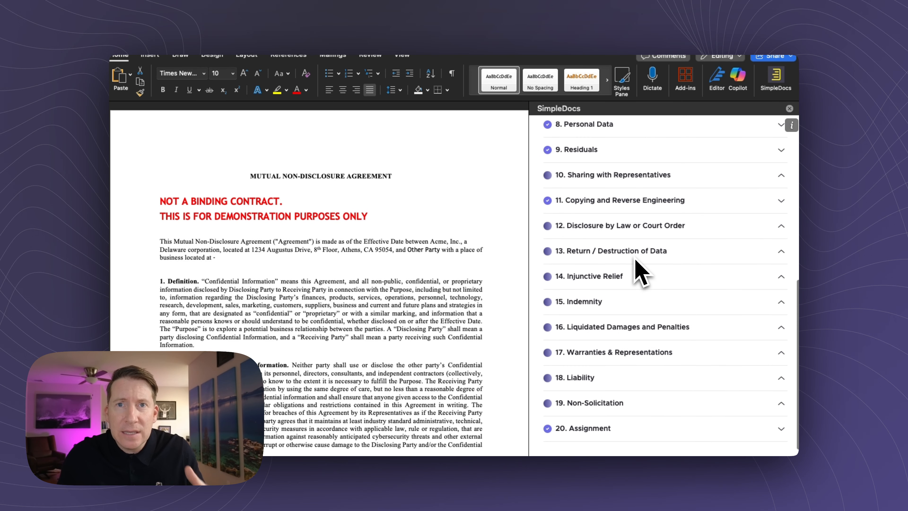
scroll(639, 271, up, 8)
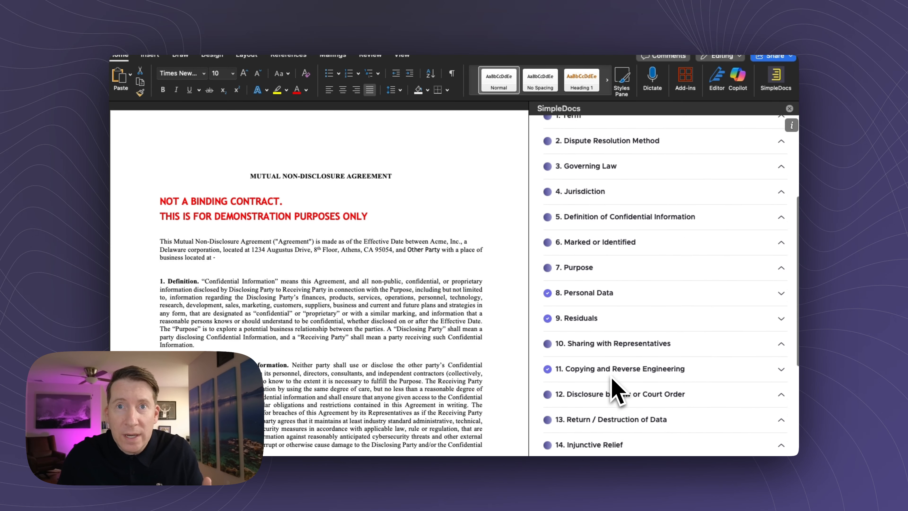
scroll(612, 379, up, 5)
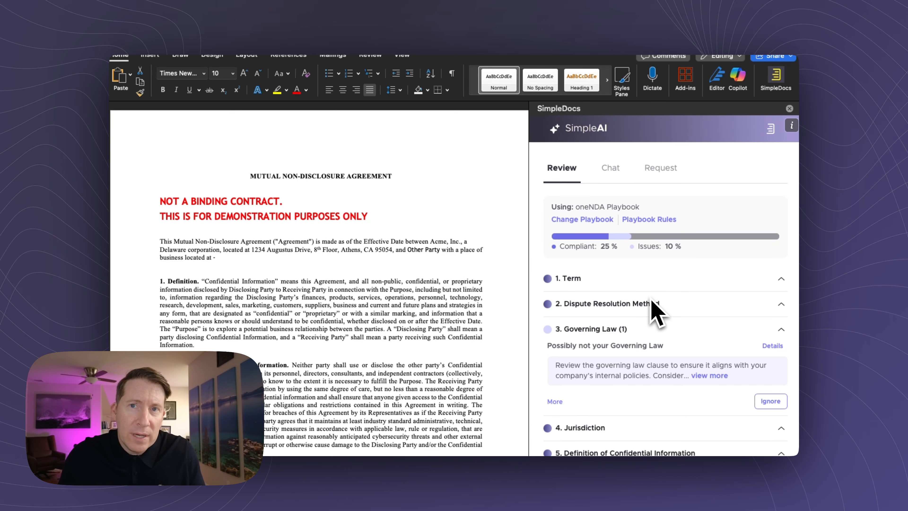
scroll(655, 312, down, 3)
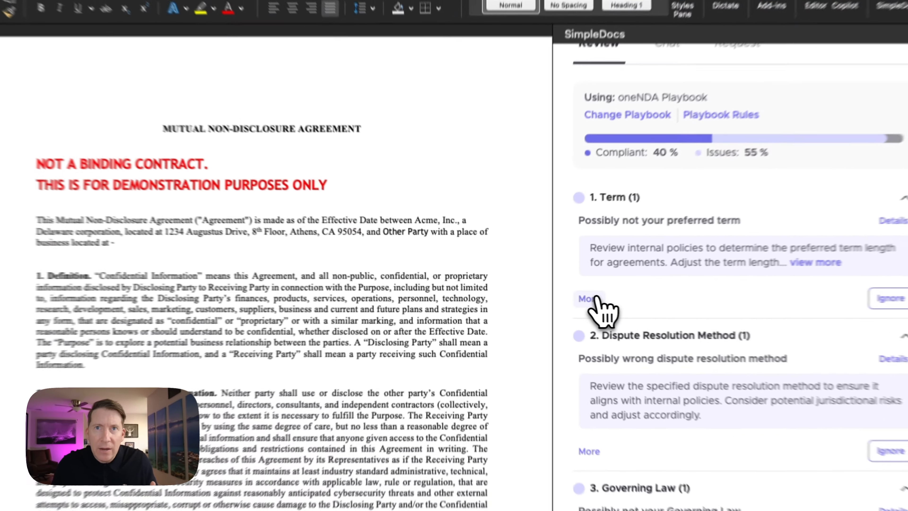
Step: Locate the 6-year Term clause in the NDA from its SimpleAI finding
click(555, 297)
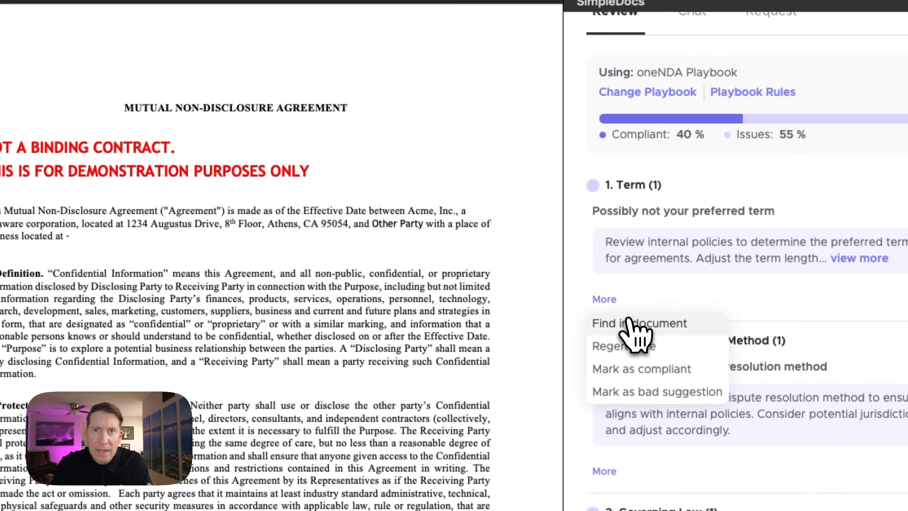
click(570, 314)
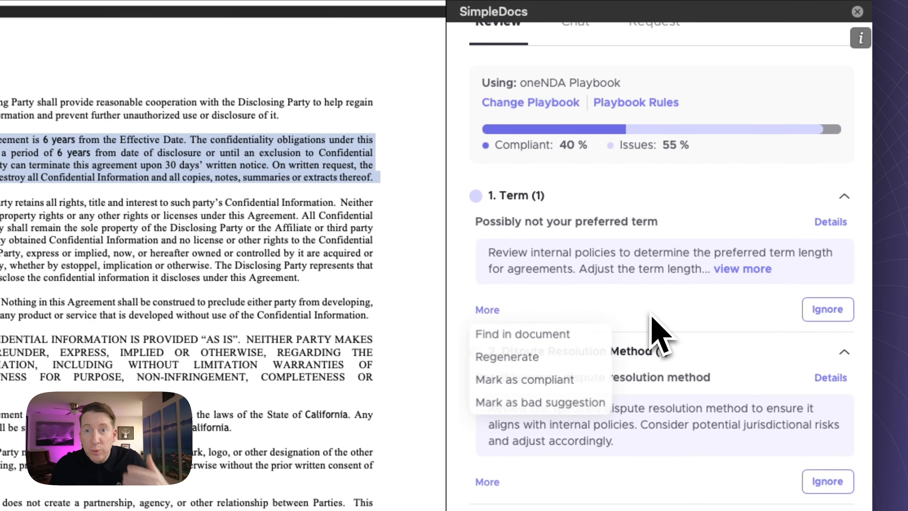
click(733, 345)
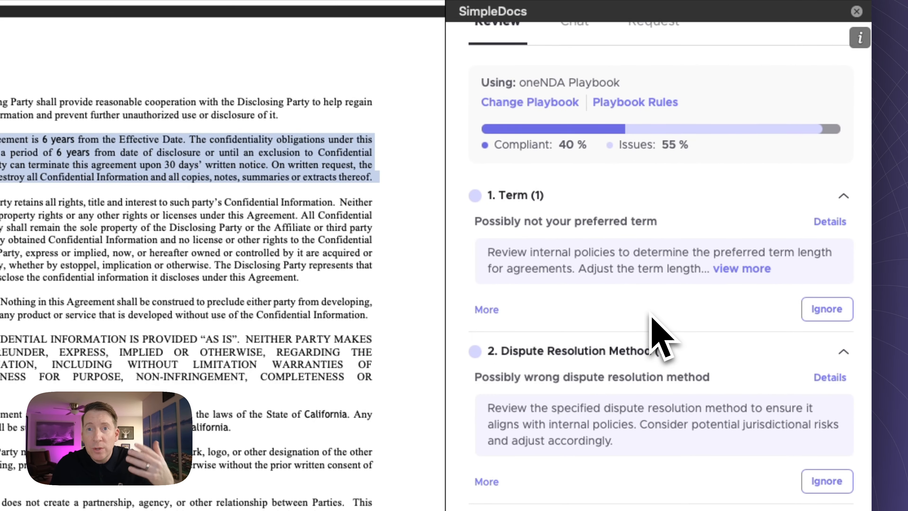
Step: Apply SimpleAI's redline striking non-solicitation clause 14, then return to the Term finding
scroll(658, 338, down, 6)
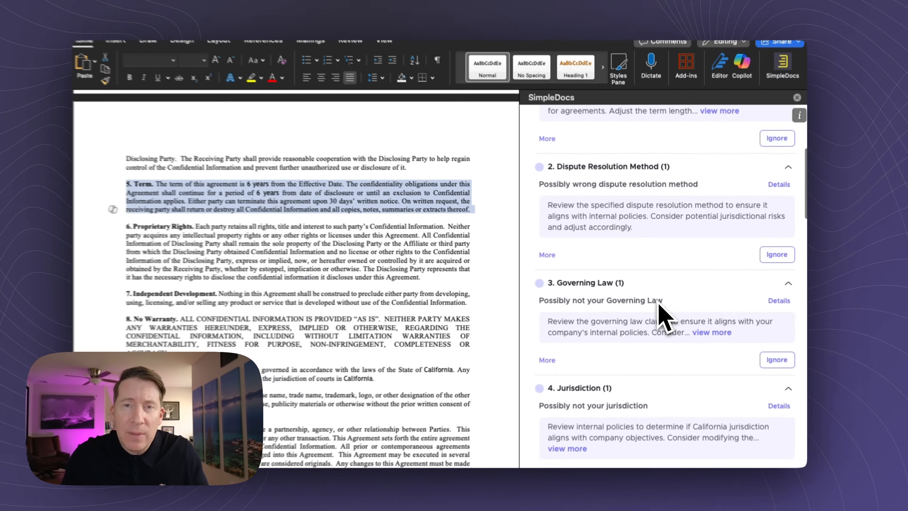
scroll(659, 315, down, 10)
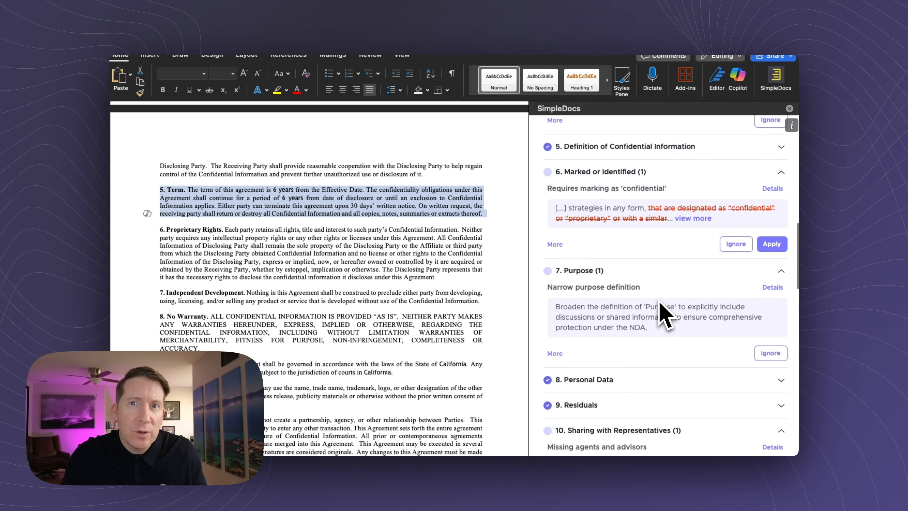
scroll(673, 265, down, 5)
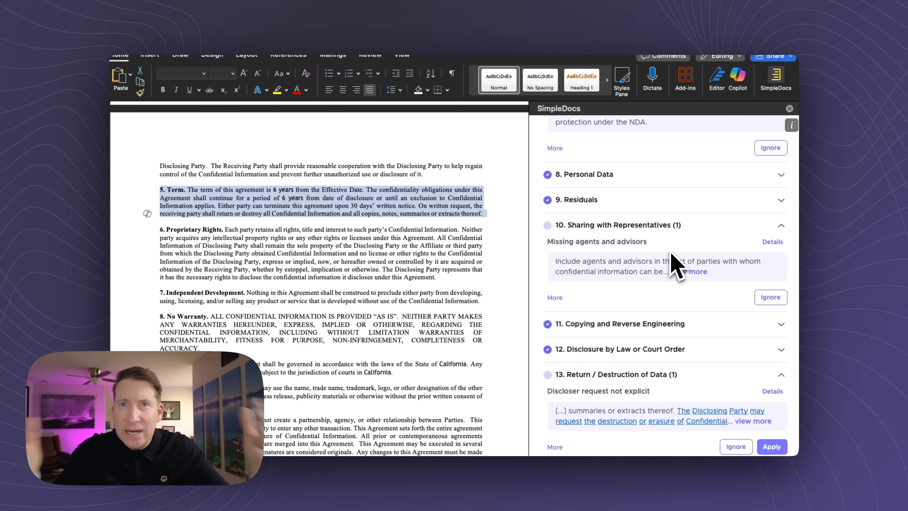
scroll(671, 253, down, 8)
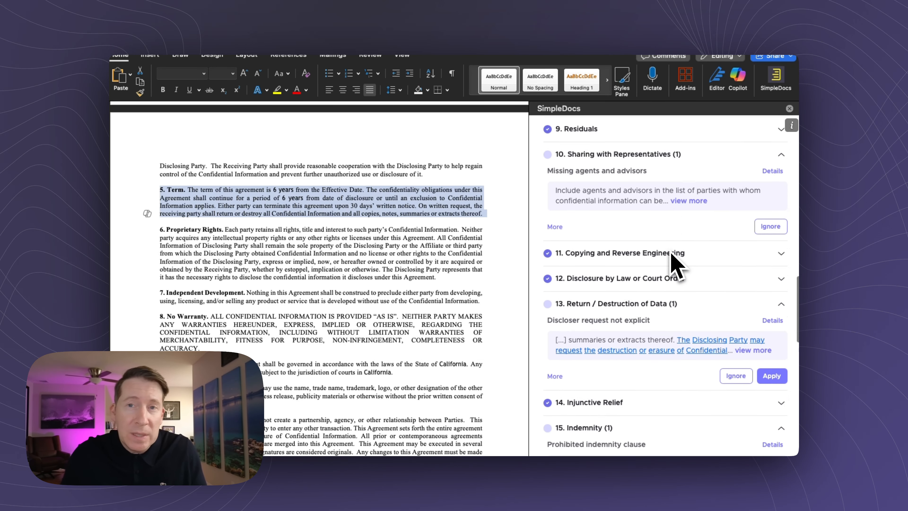
scroll(667, 265, down, 10)
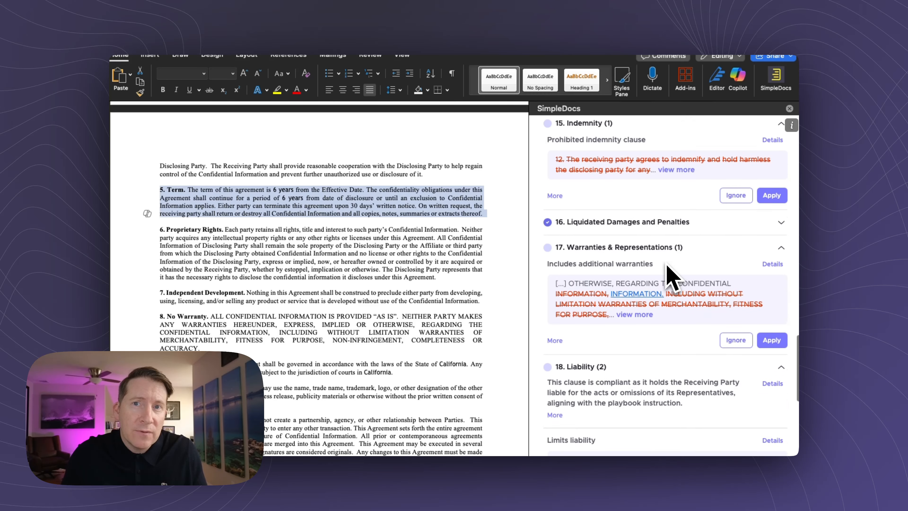
scroll(667, 265, down, 2)
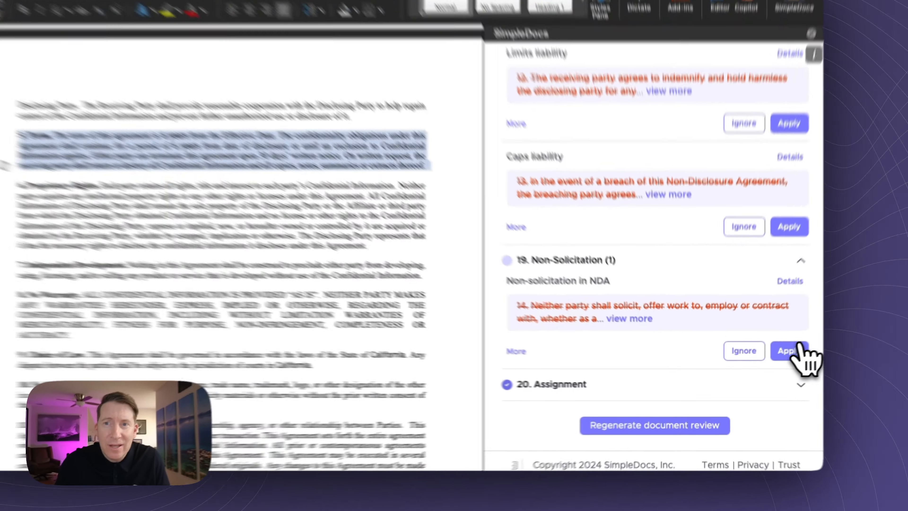
click(772, 361)
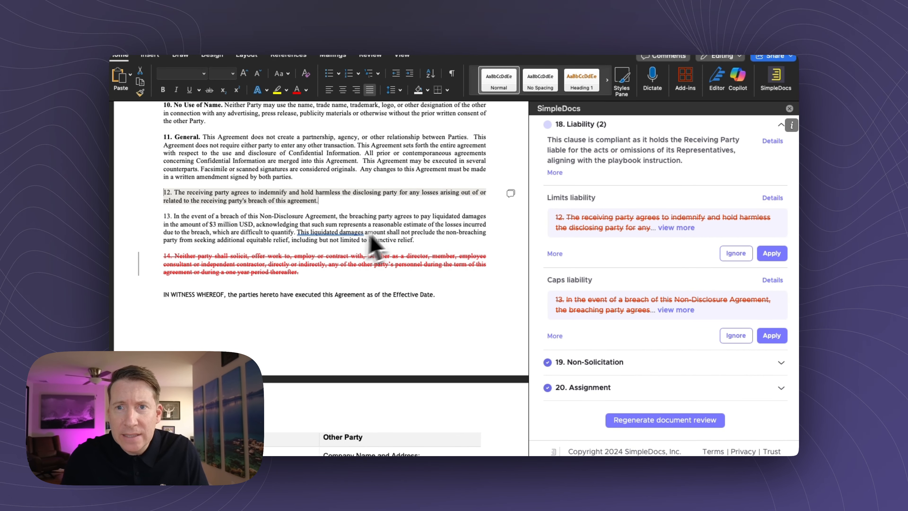
scroll(584, 280, up, 15)
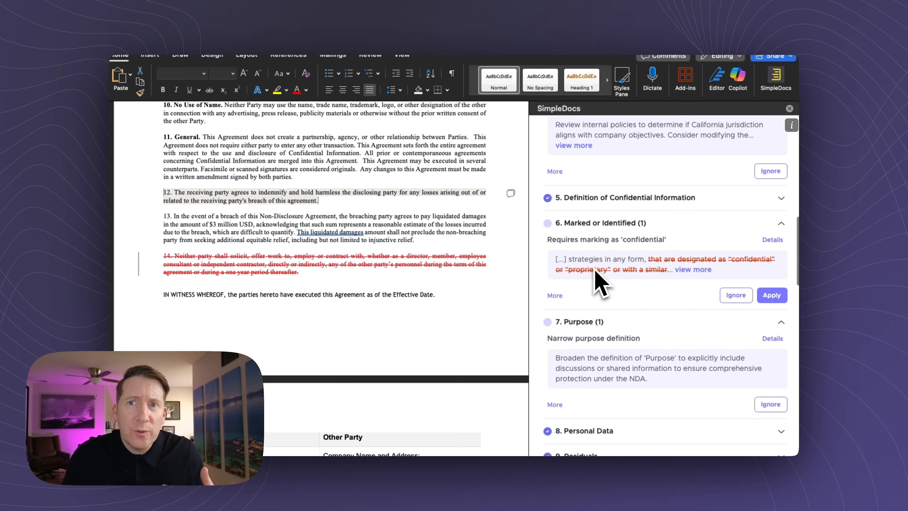
scroll(600, 282, up, 10)
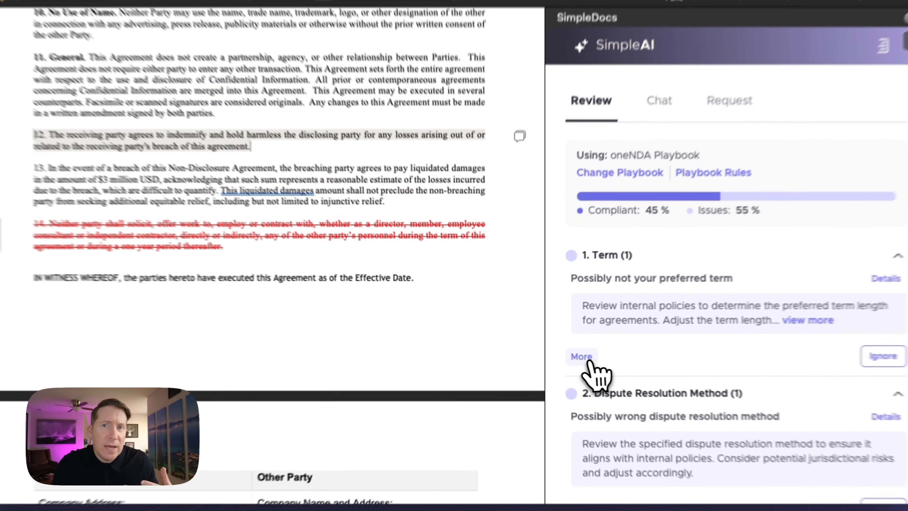
click(556, 351)
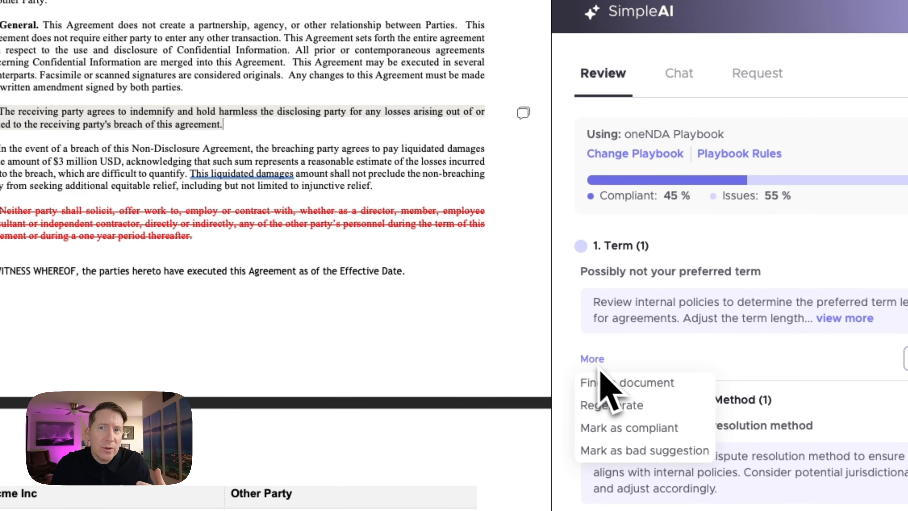
Step: Ignore the Term, Dispute Resolution, Governing Law, Jurisdiction, Purpose and Sharing with Representatives issues
click(564, 367)
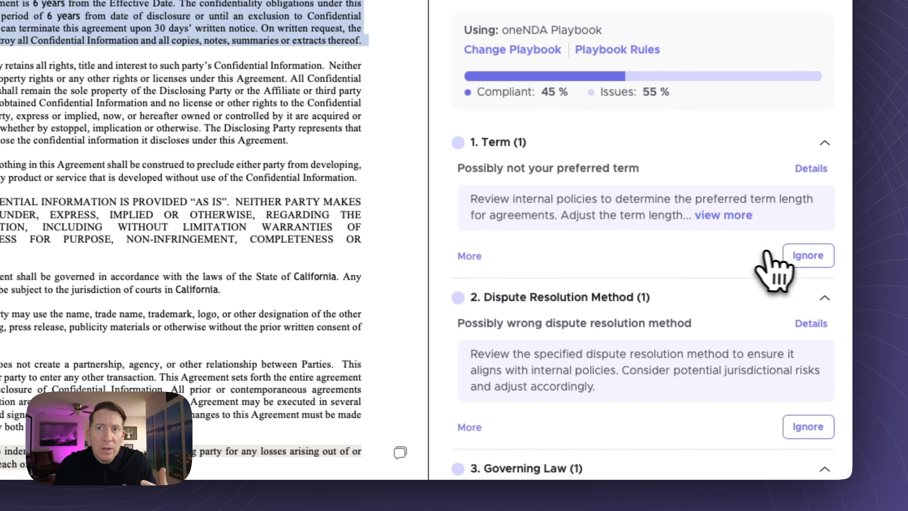
click(771, 314)
click(809, 310)
scroll(821, 335, down, 3)
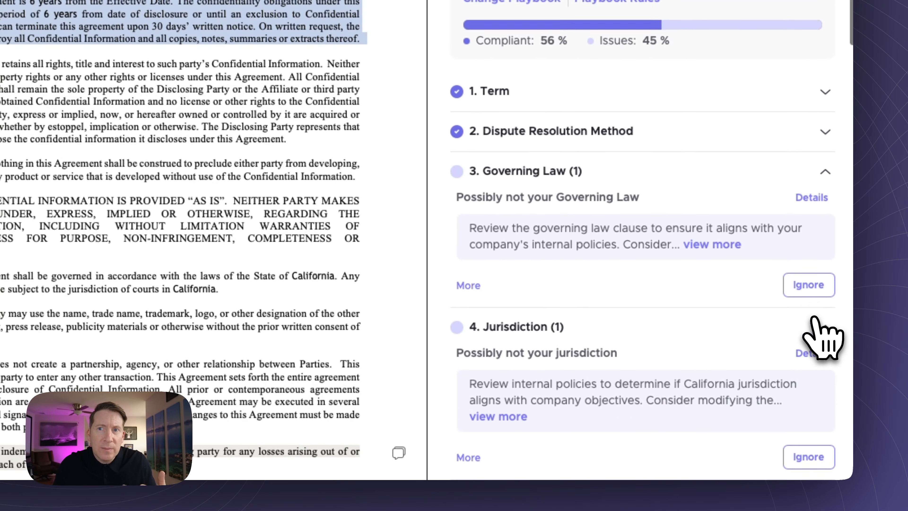
click(802, 214)
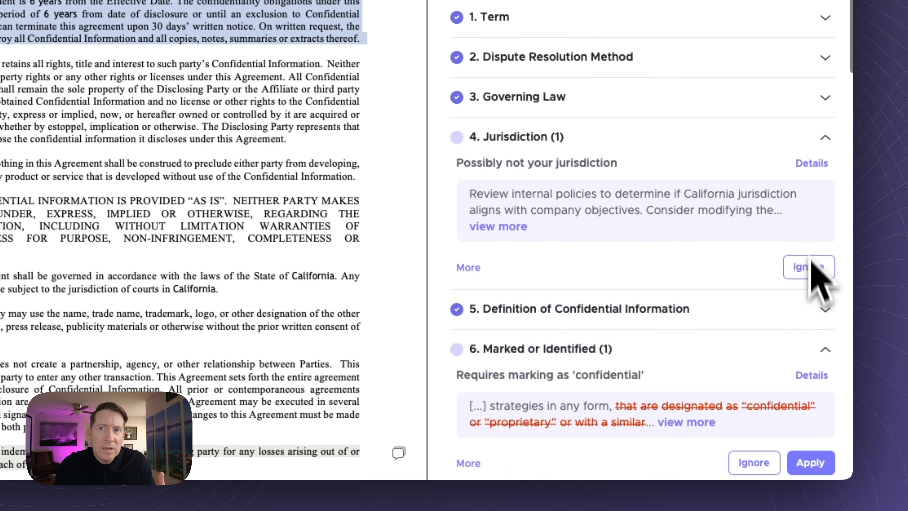
click(807, 270)
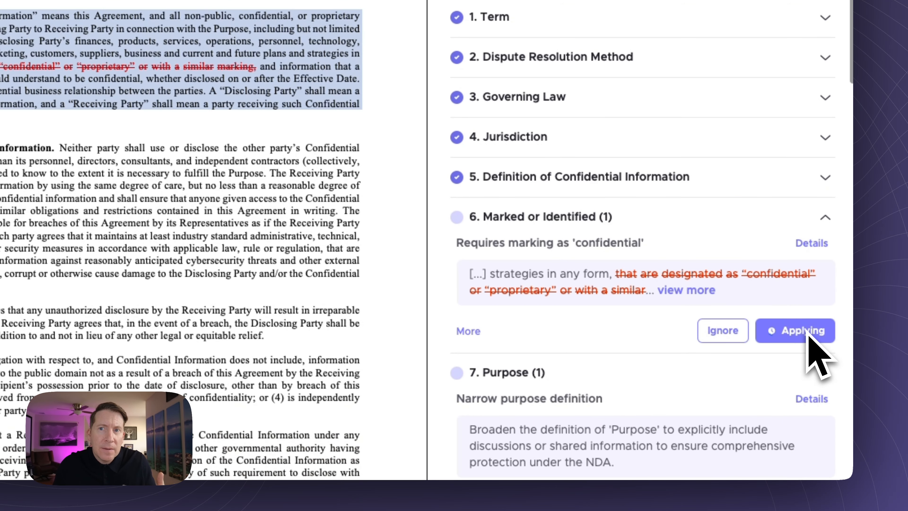
scroll(806, 333, down, 5)
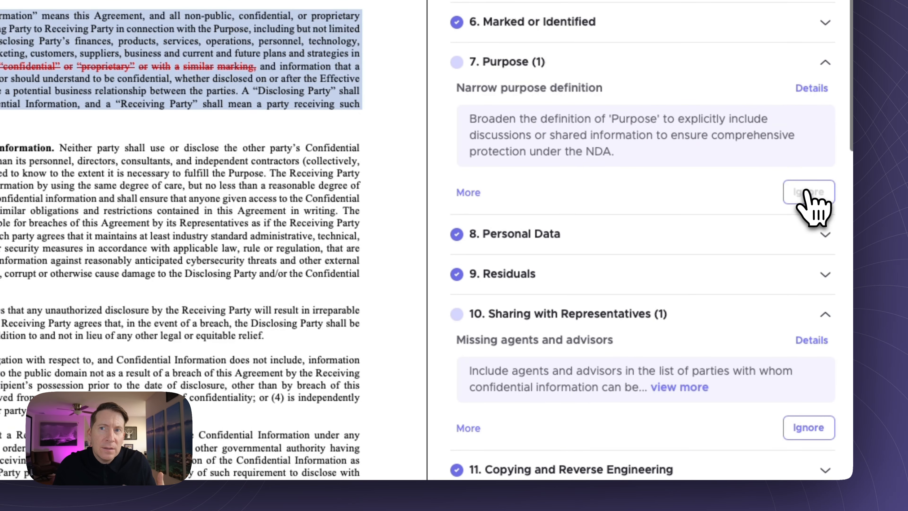
click(809, 201)
scroll(740, 312, down, 3)
click(806, 203)
Step: Apply the indemnity and Warranties & Representations redlines; ignore the Caps and Limits liability issues
scroll(769, 307, down, 1)
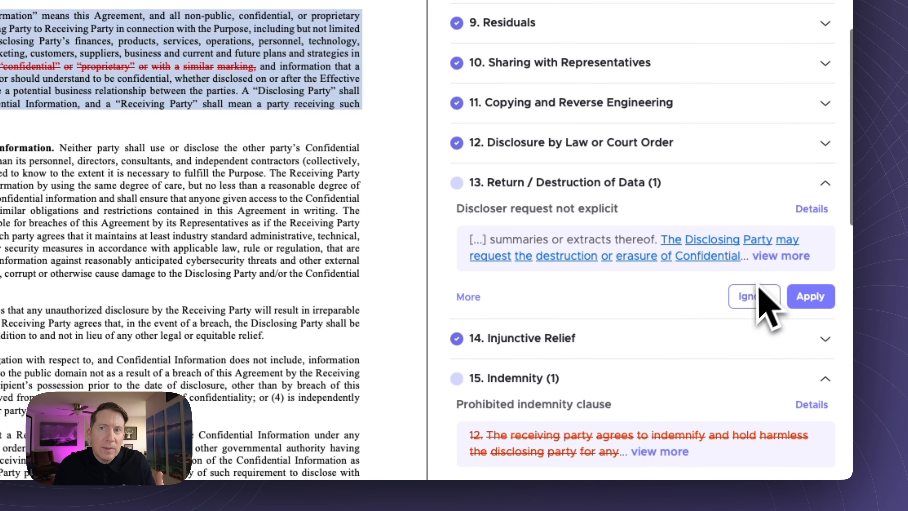
scroll(772, 292, down, 2)
scroll(760, 385, down, 5)
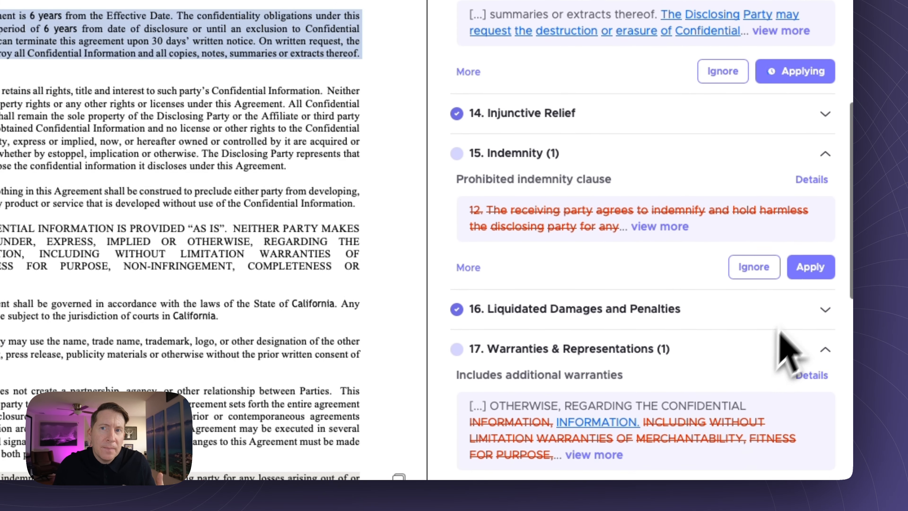
click(810, 264)
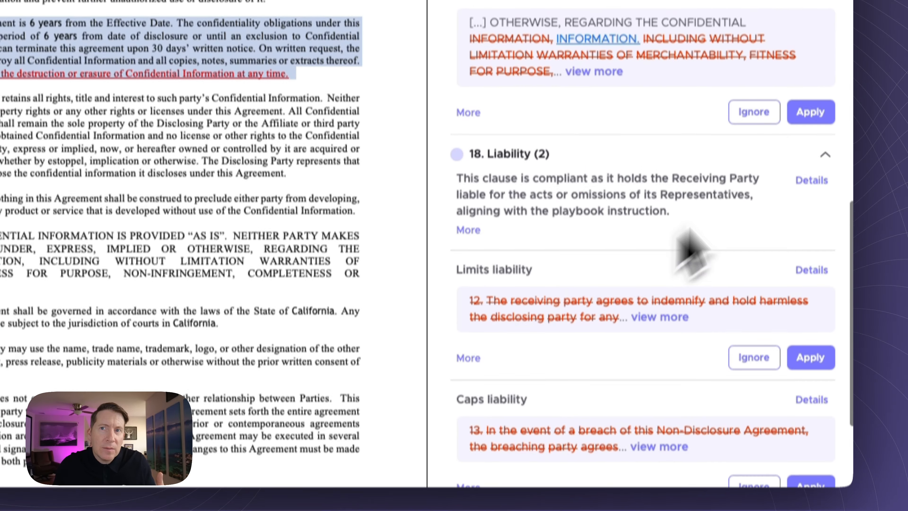
click(807, 152)
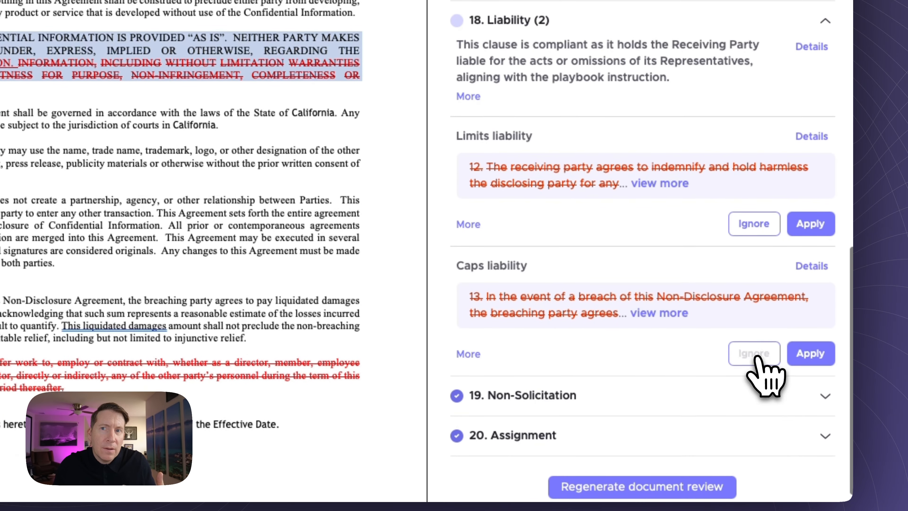
click(758, 358)
click(755, 275)
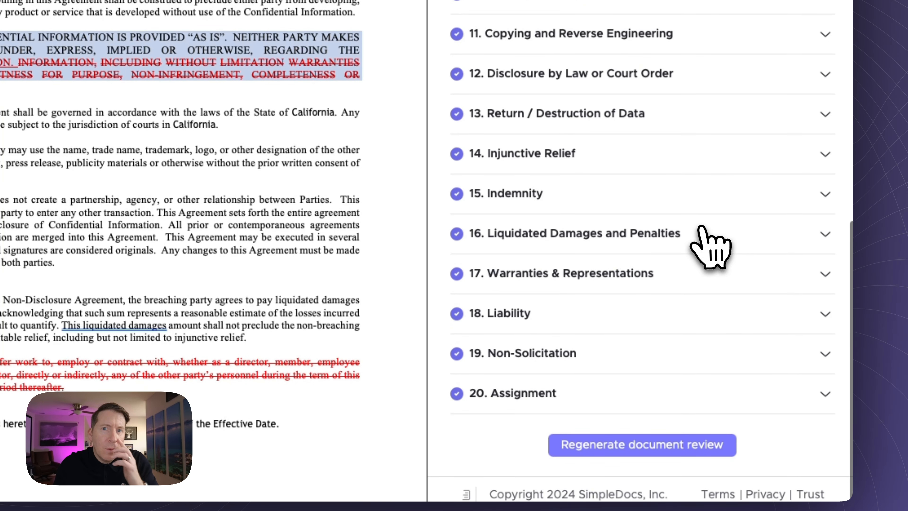
scroll(480, 143, up, 12)
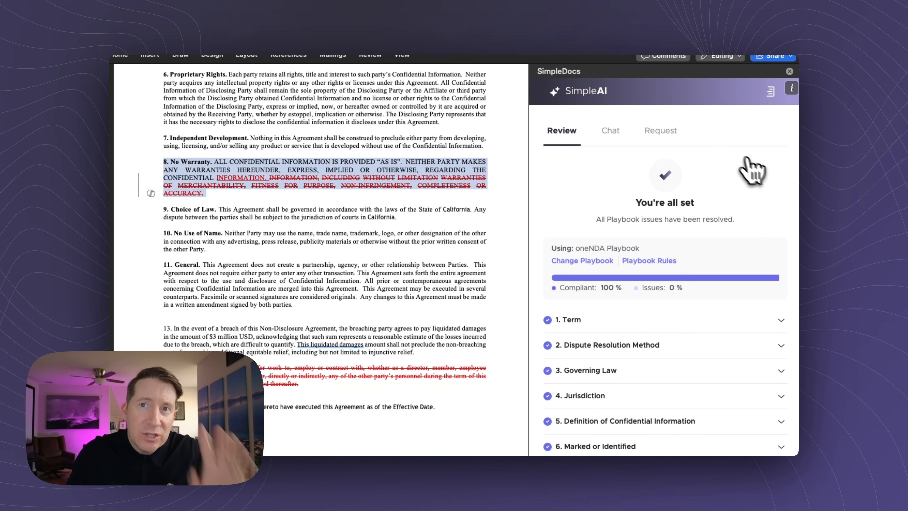
click(606, 131)
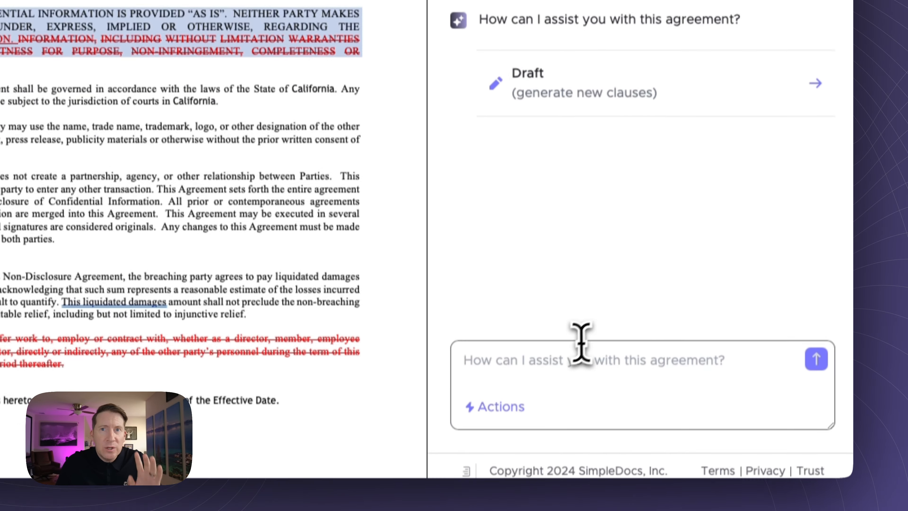
Step: Ask SimpleAI chat: 'Please identify any non standard provisions in this NDA'
click(573, 478)
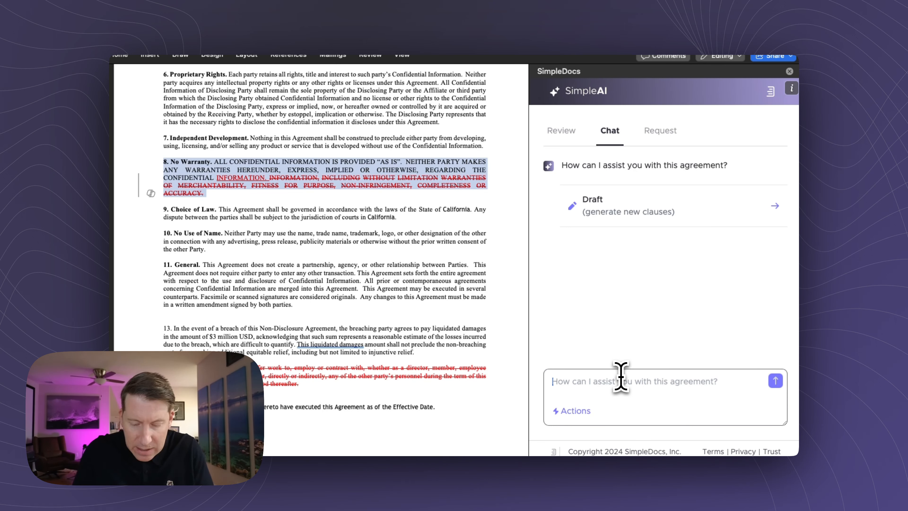
text(Please identify)
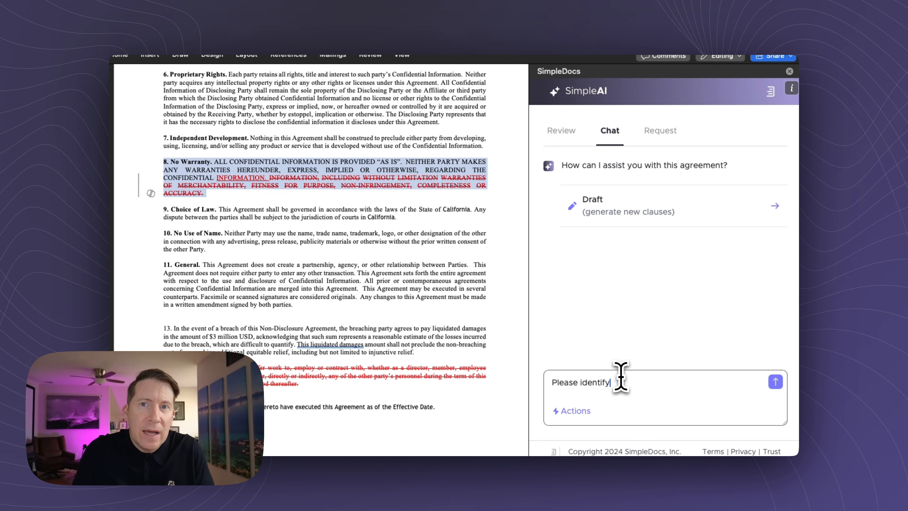
text( any non standard p)
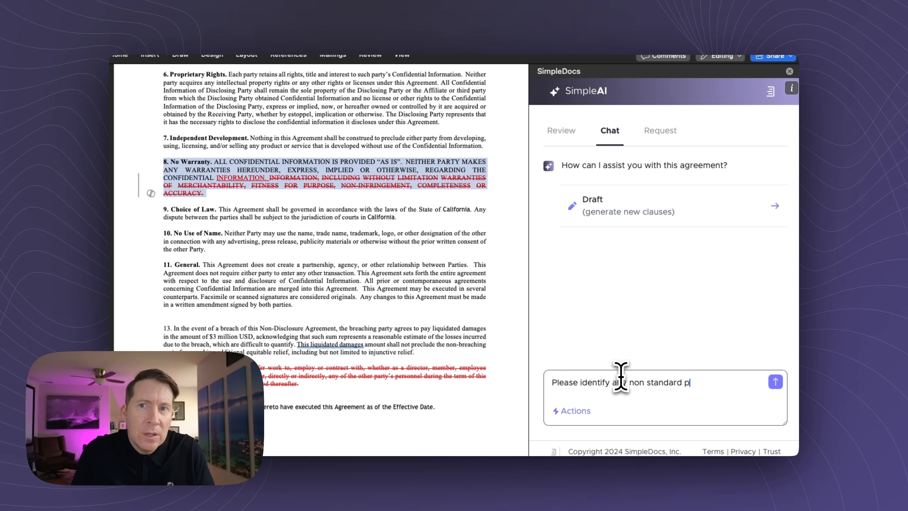
text(rovisions in this NDA)
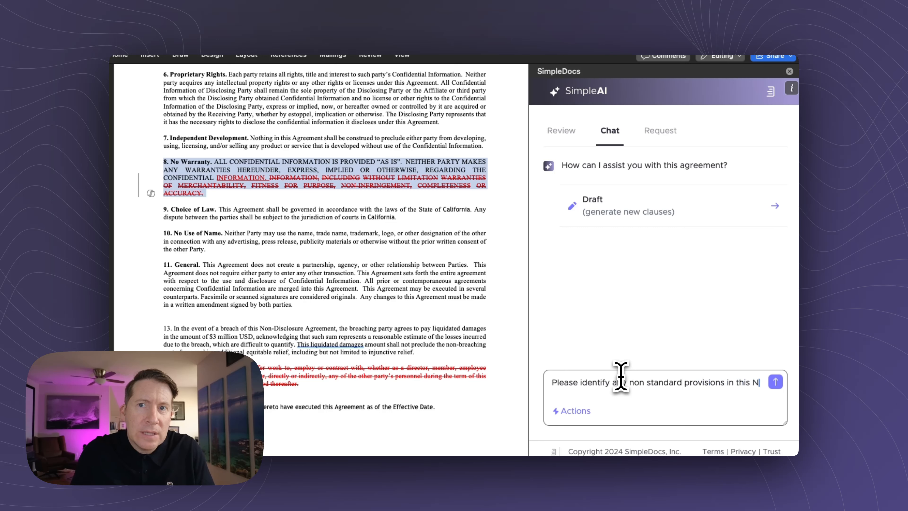
key(Return)
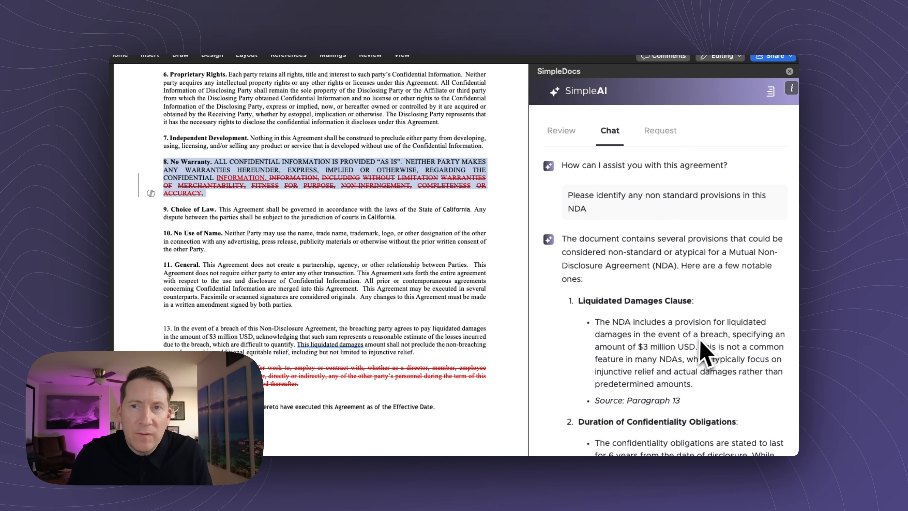
Step: Scroll through SimpleAI's answer listing the NDA's non-standard provisions
scroll(706, 354, down, 3)
scroll(705, 340, down, 15)
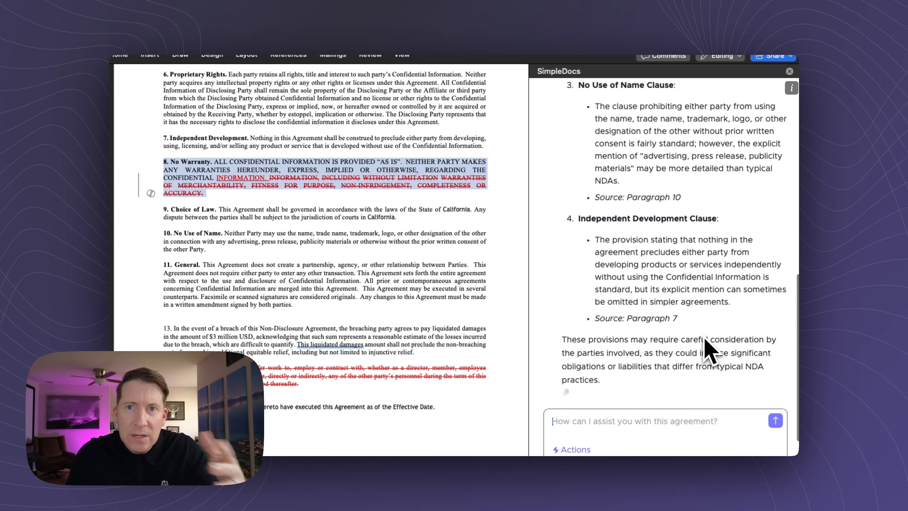
scroll(709, 353, up, 12)
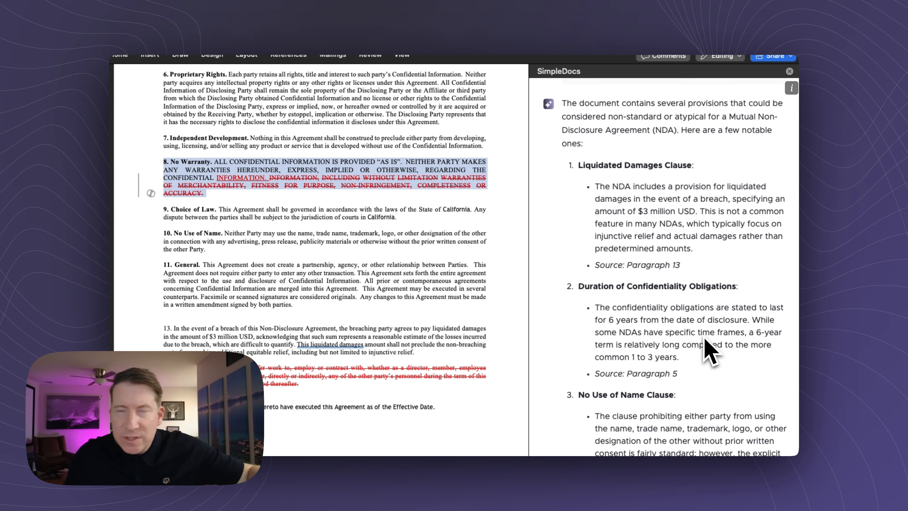
scroll(706, 344, up, 6)
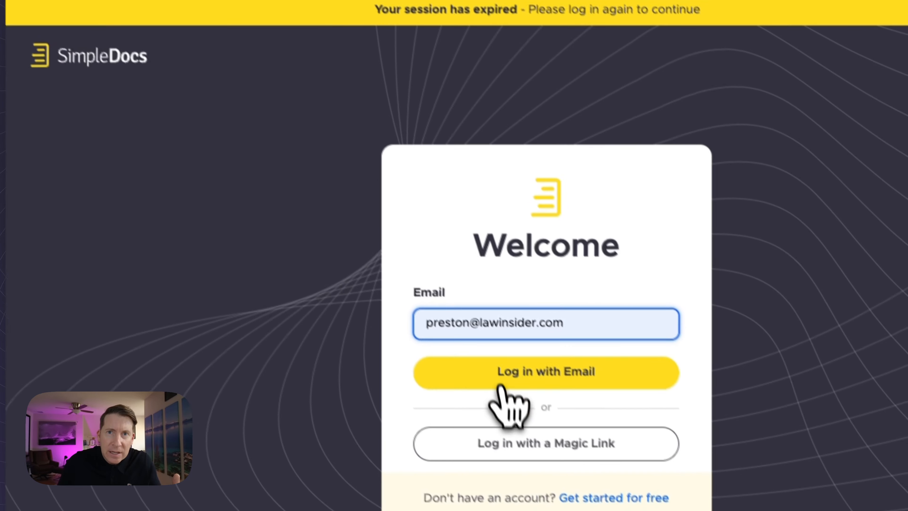
Step: Log in to SimpleDocs with the autofilled credentials and open the UM NDA Playbook
click(499, 379)
click(496, 377)
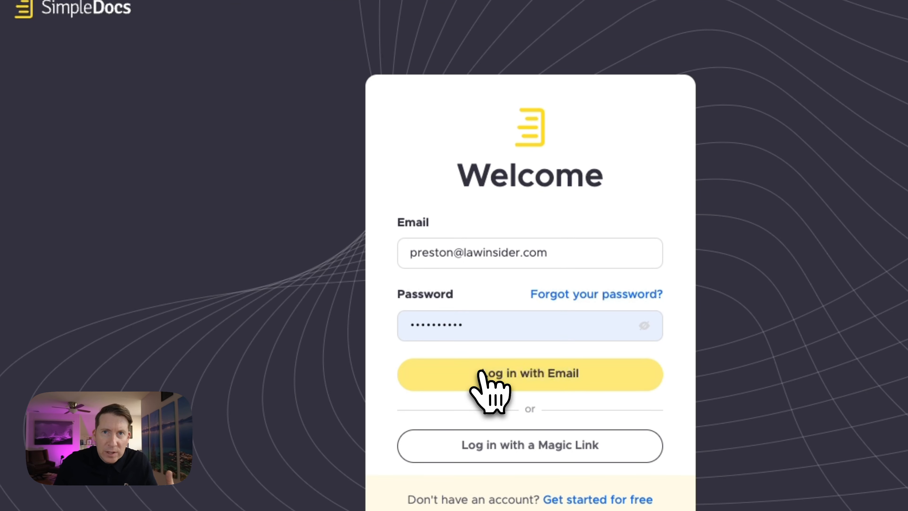
click(481, 372)
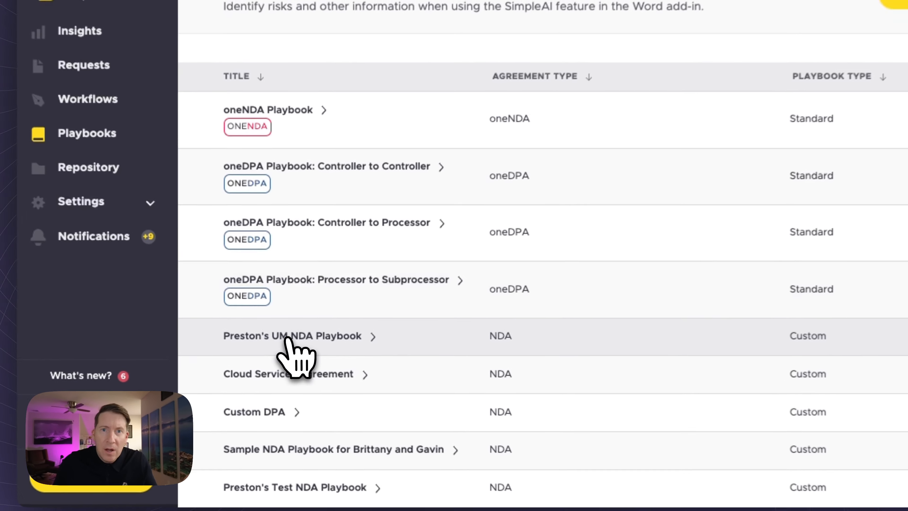
click(290, 345)
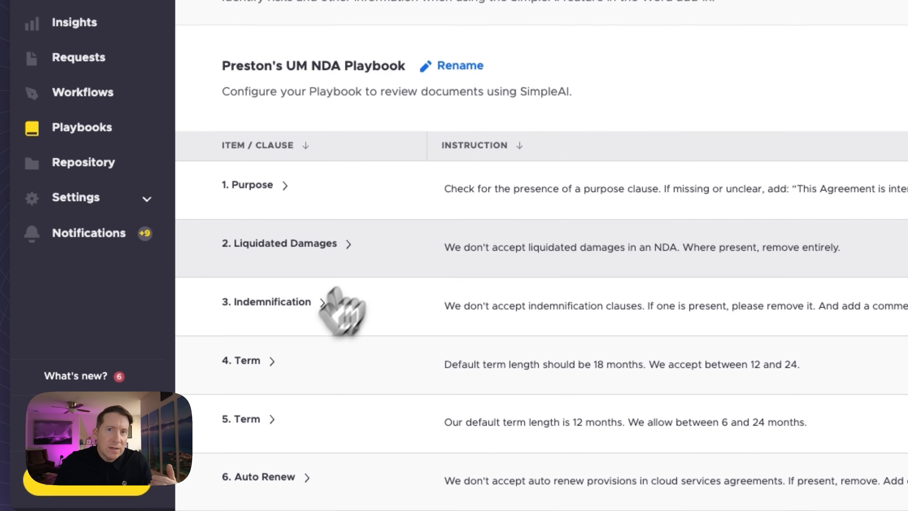
Step: Scroll the UM NDA clause table and open the '6. Auto Renew' review item
scroll(379, 247, down, 3)
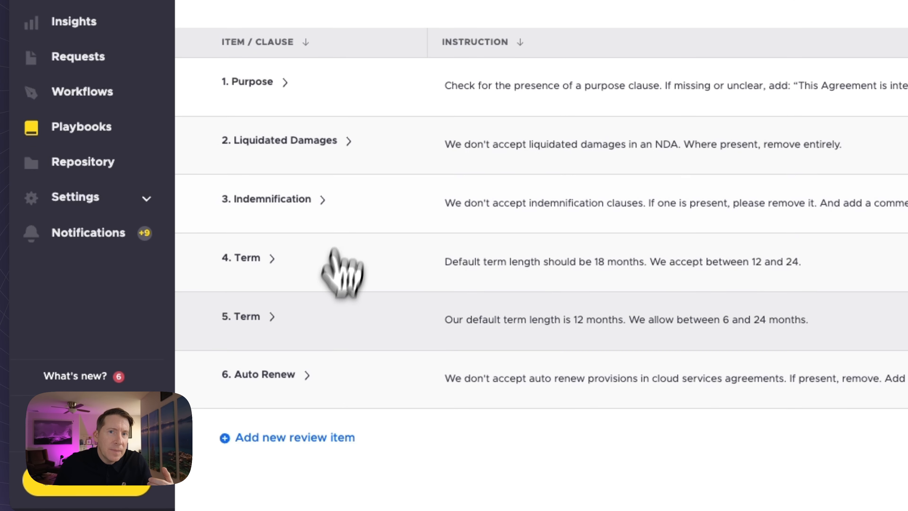
scroll(335, 264, down, 1)
click(308, 341)
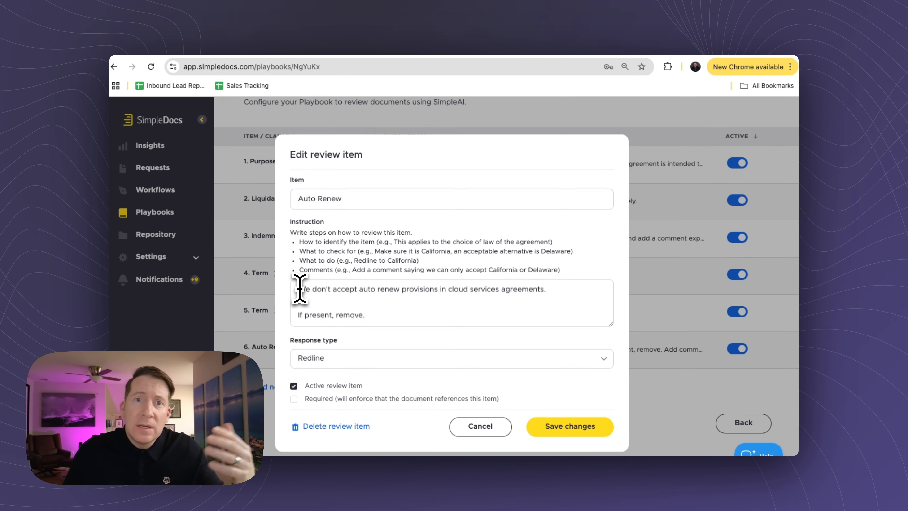
Step: Check the Auto Renew instruction's Add comment line and save the review item
scroll(310, 308, down, 3)
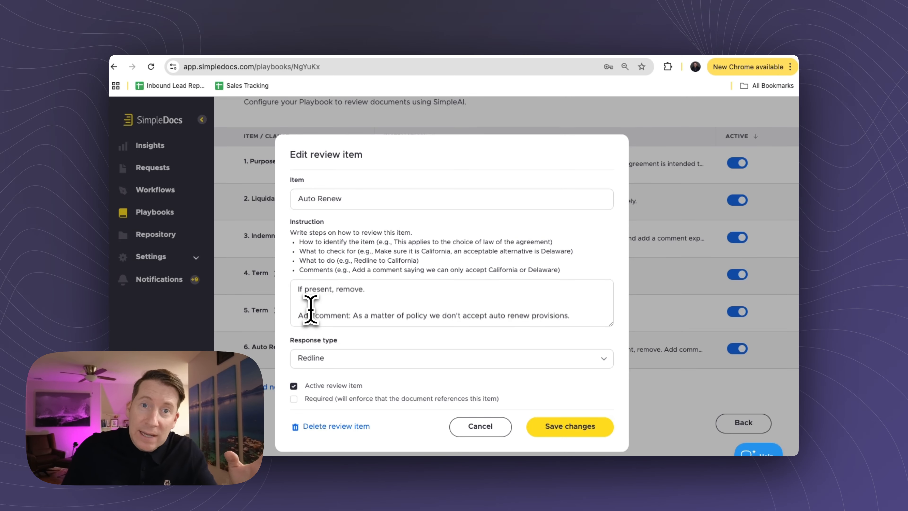
click(353, 310)
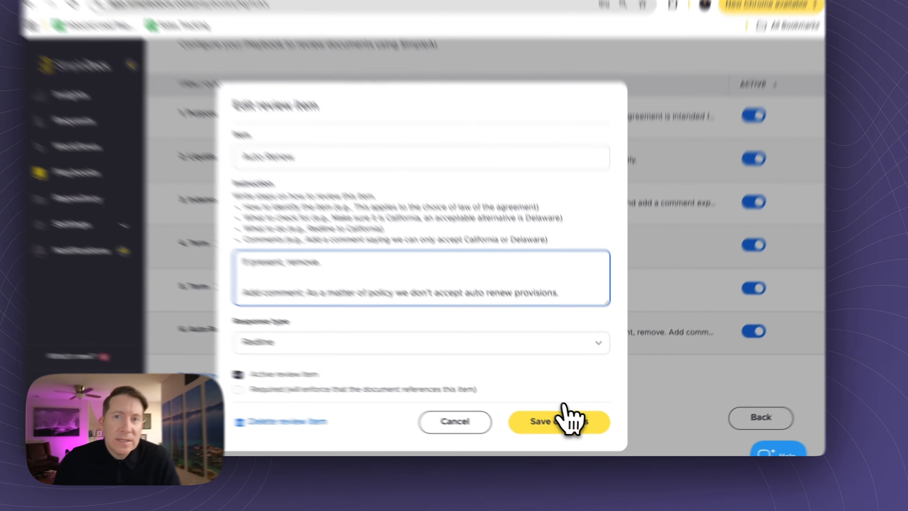
click(571, 426)
Step: Scroll back up to the UM NDA playbook title after the Auto Renew item is saved
scroll(533, 225, up, 4)
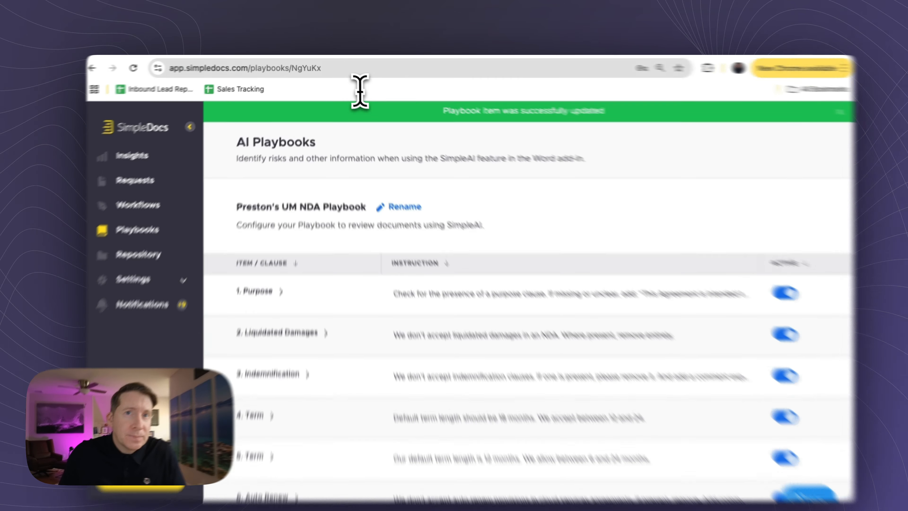
click(354, 67)
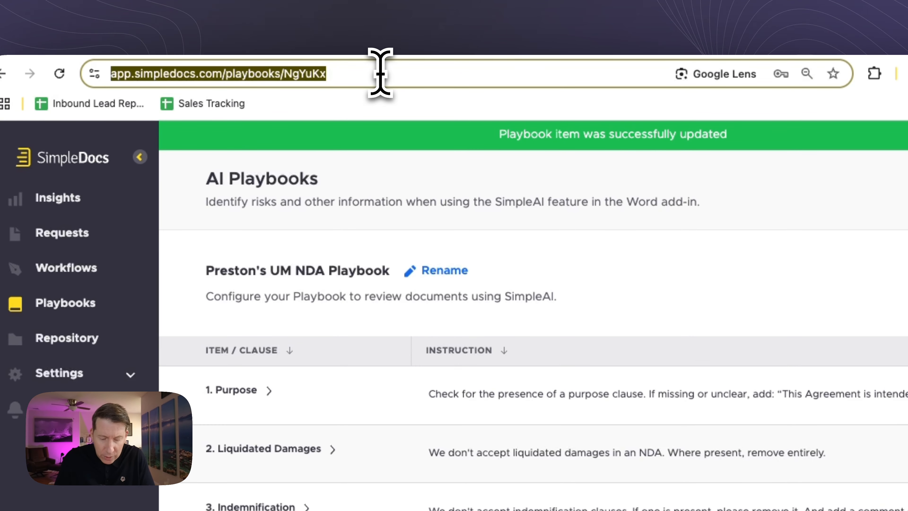
text(simpledocs.com)
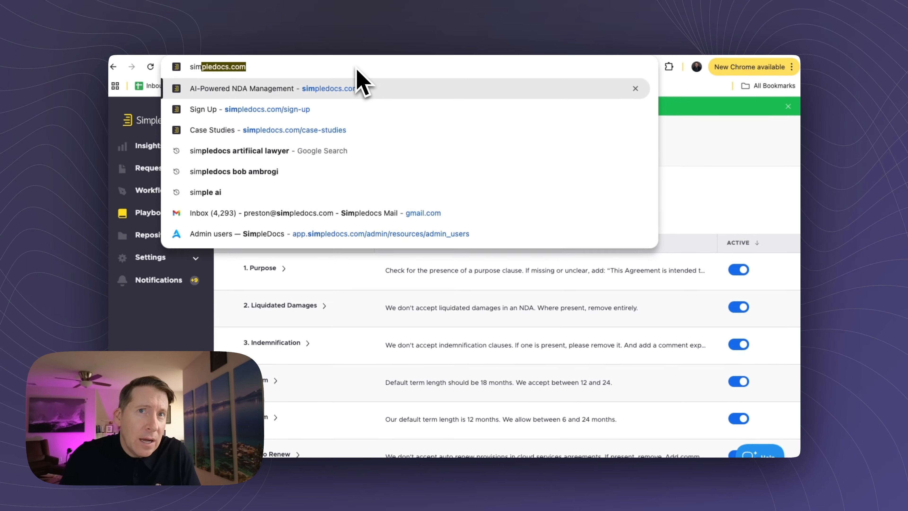
text(/sign-up)
key(Return)
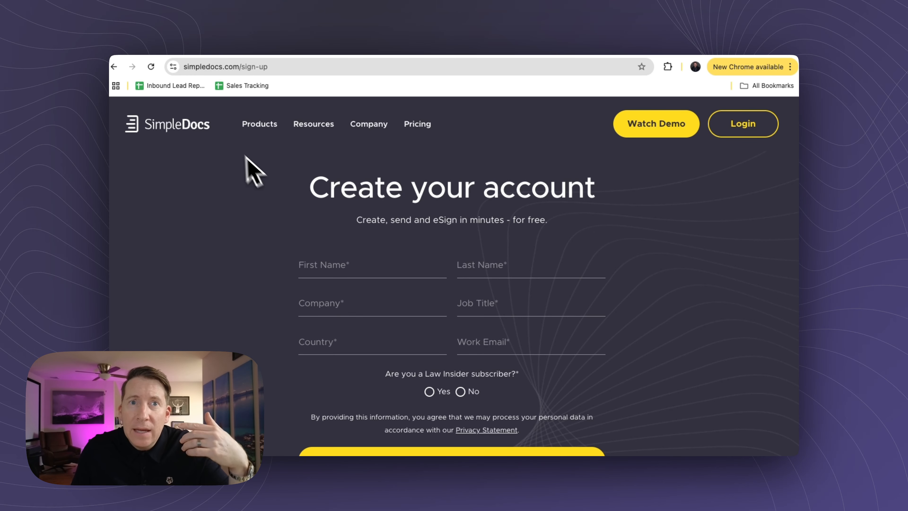
click(132, 66)
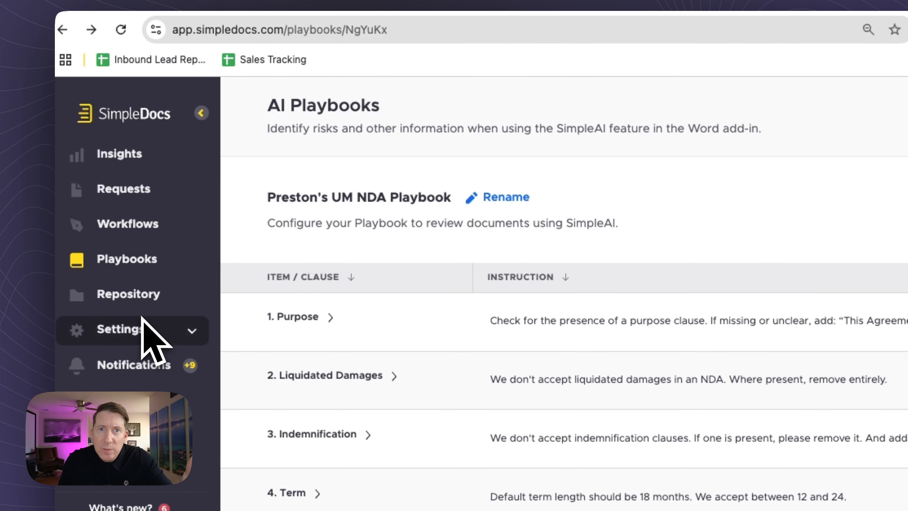
click(136, 265)
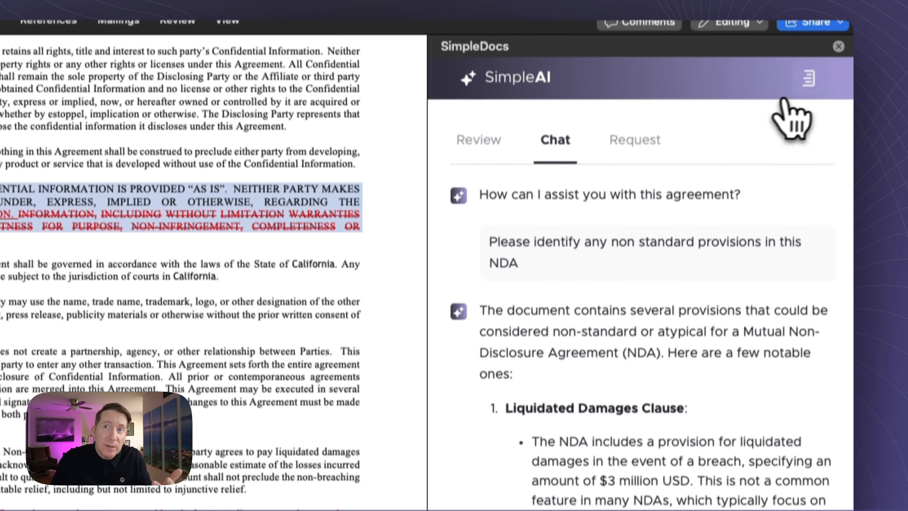
Step: Sign in to SimpleAI with the account e-mail and password, then browse the offered playbooks
click(786, 70)
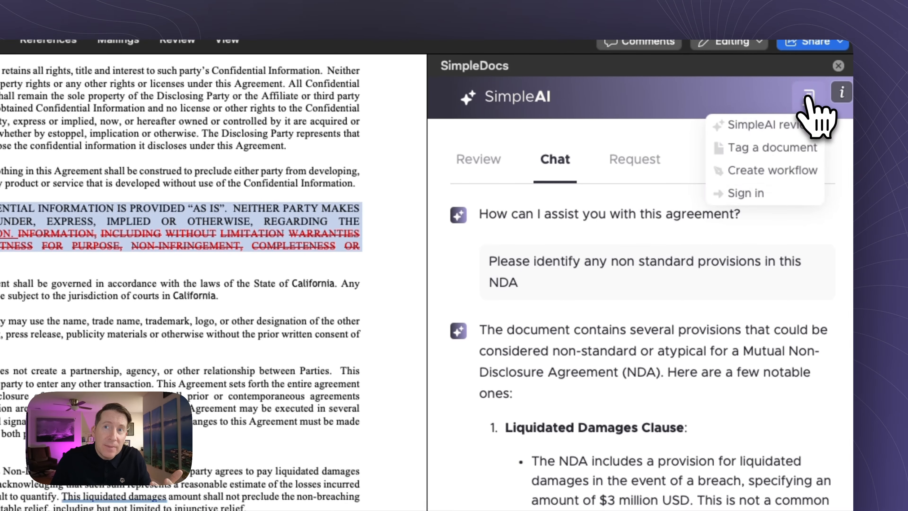
click(769, 196)
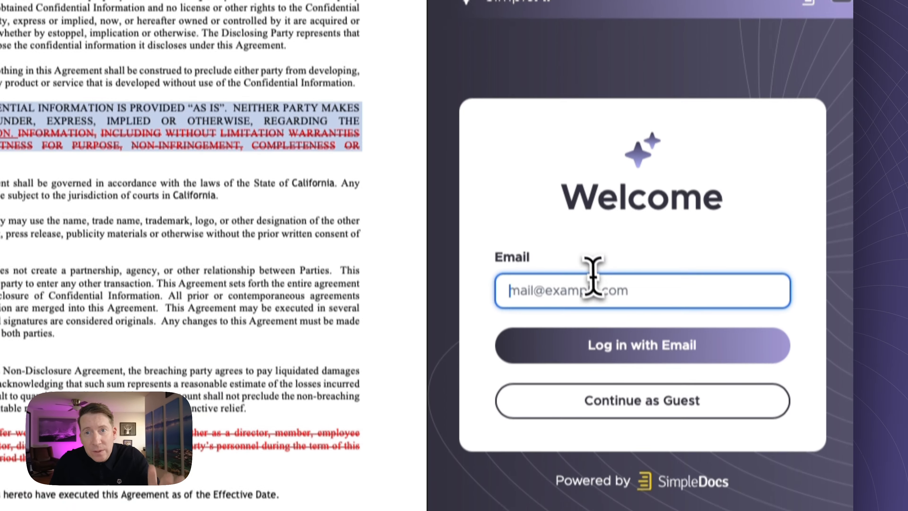
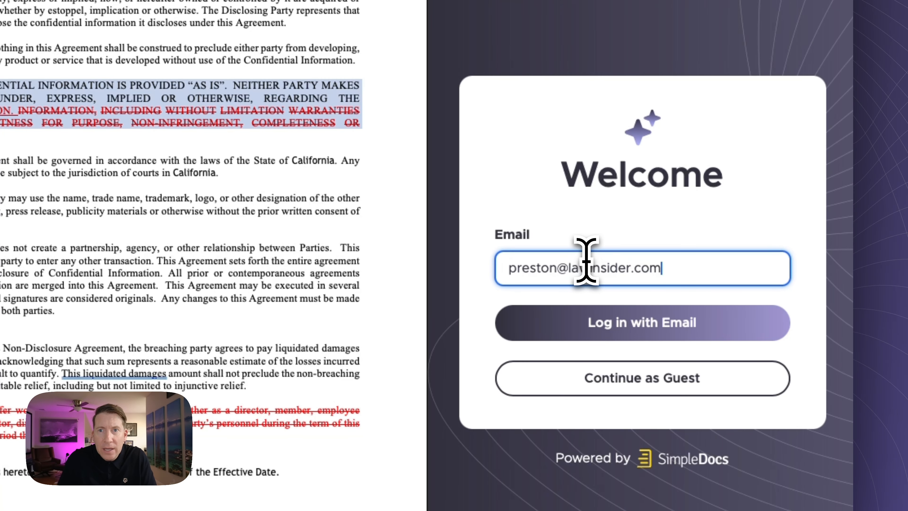
click(591, 317)
click(588, 308)
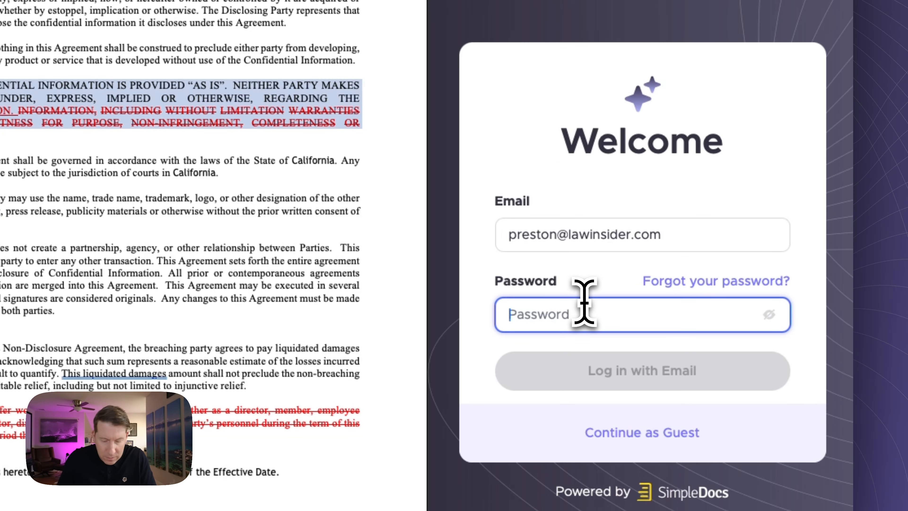
text(••••••••••)
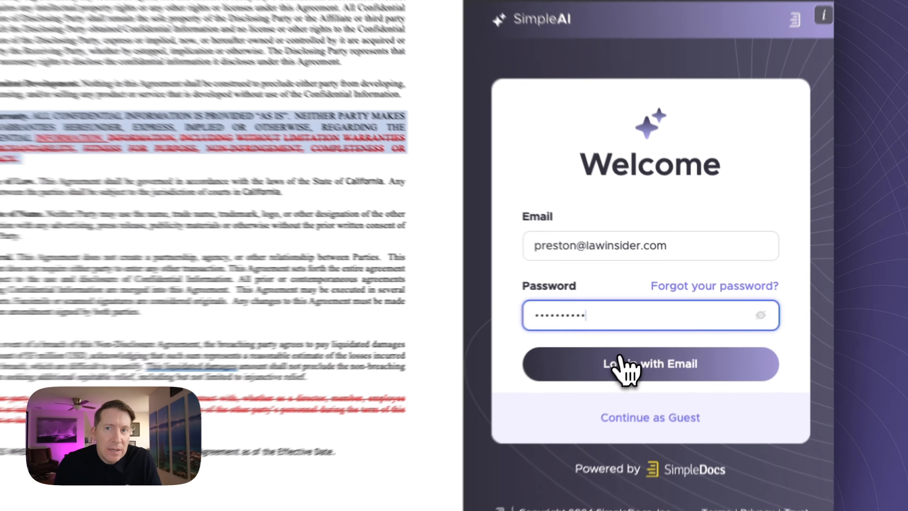
click(630, 342)
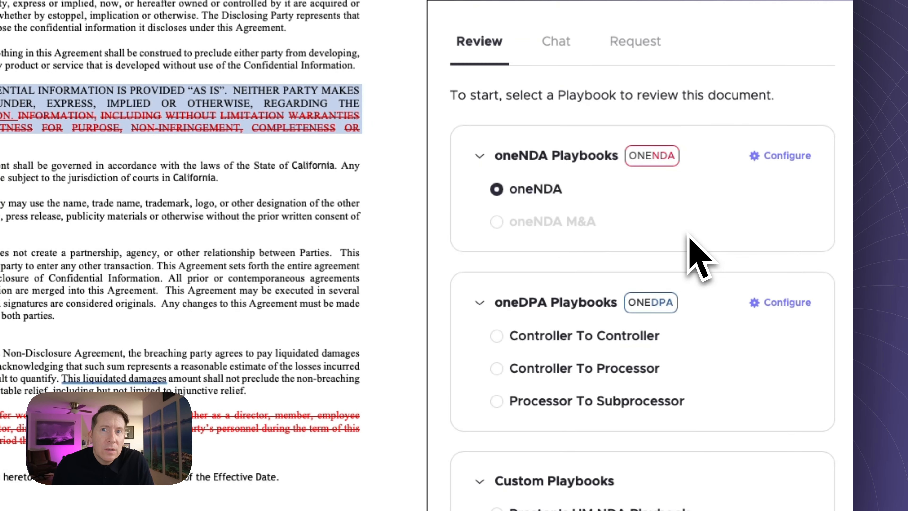
scroll(622, 308, down, 5)
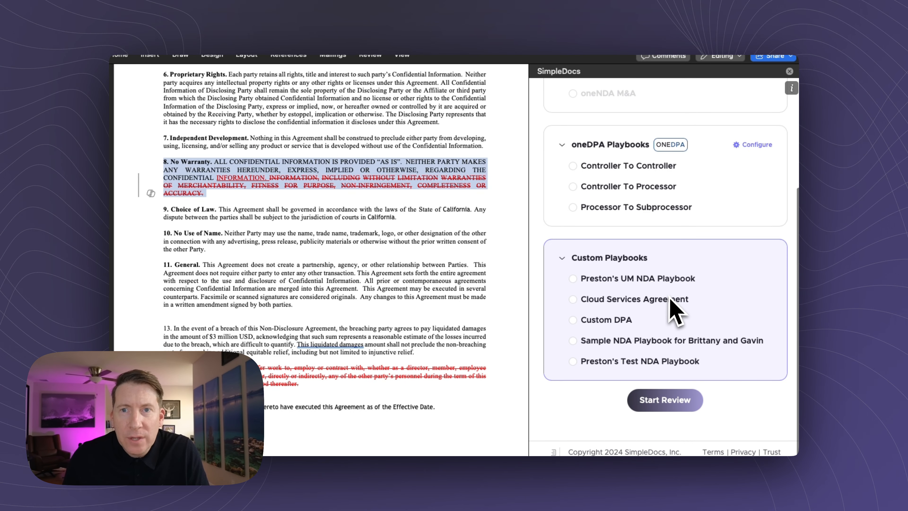
scroll(677, 278, up, 5)
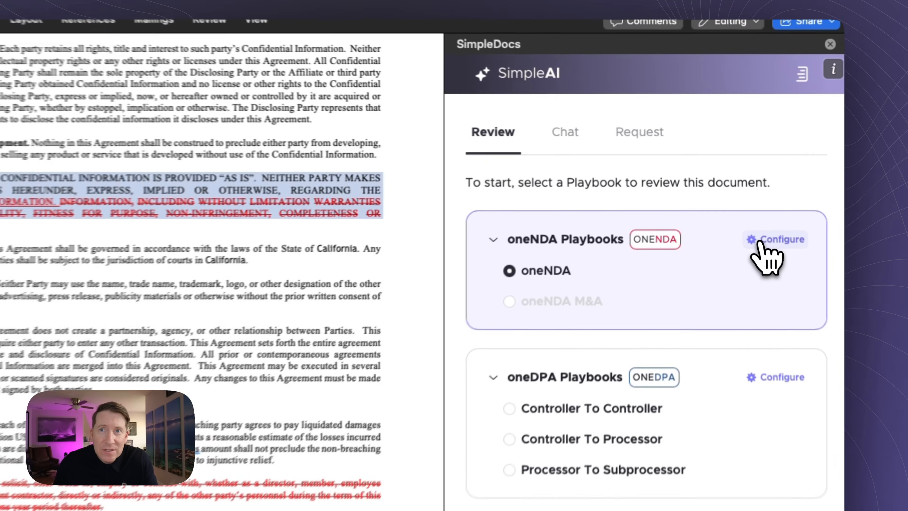
Step: Open the oneNDA Playbook's configuration form, review it, and cancel without changes
click(745, 204)
click(750, 290)
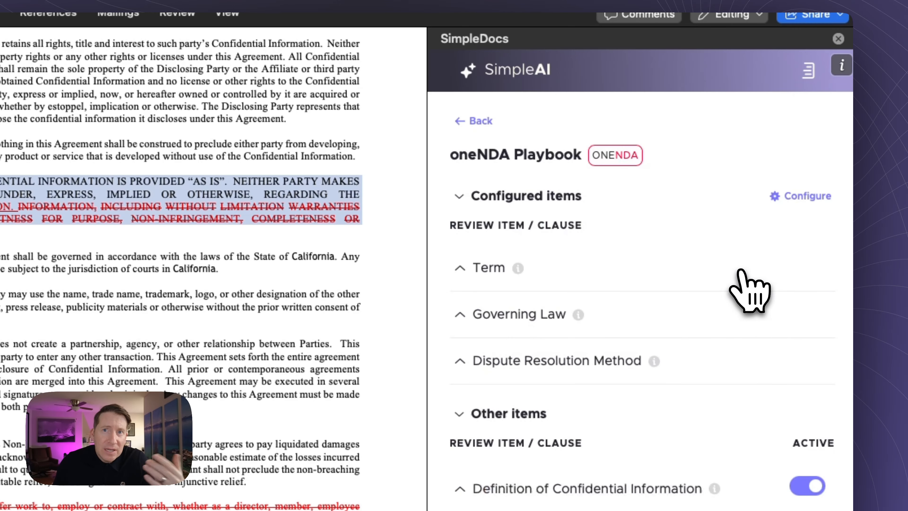
click(807, 197)
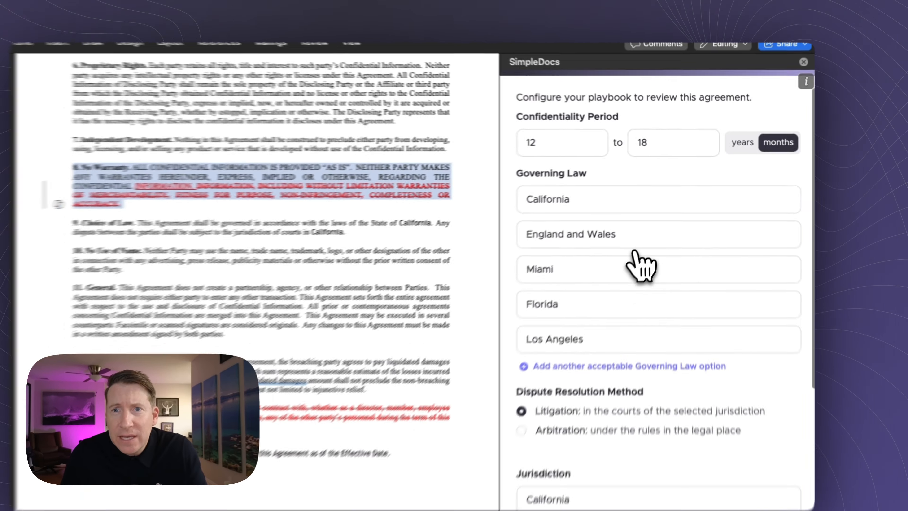
scroll(635, 251, down, 5)
scroll(635, 251, up, 6)
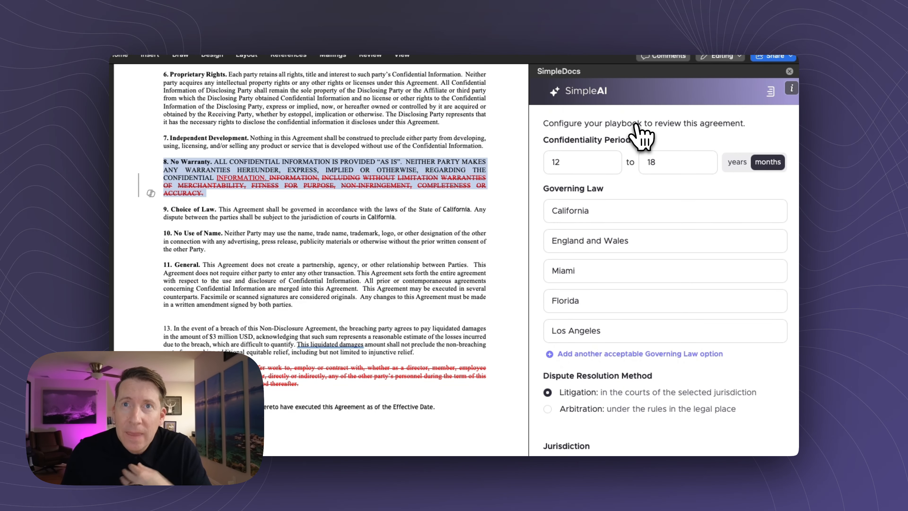
scroll(634, 158, down, 4)
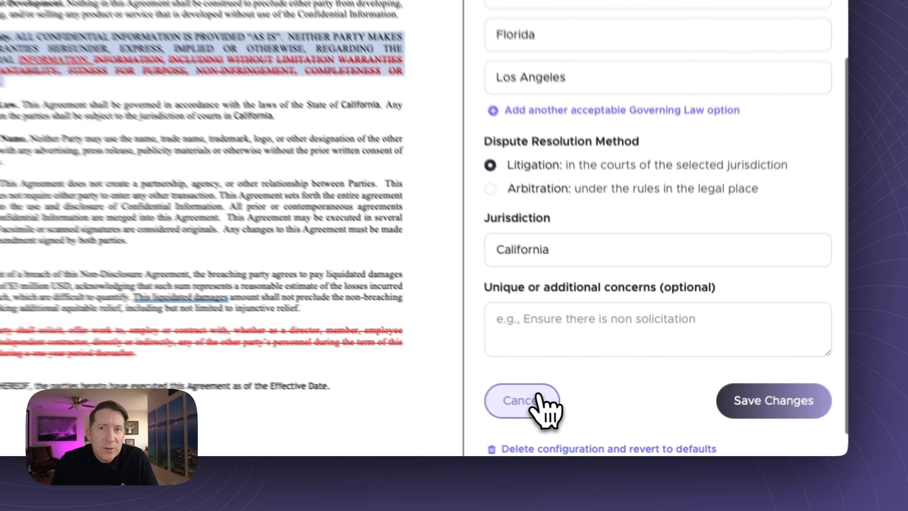
click(569, 417)
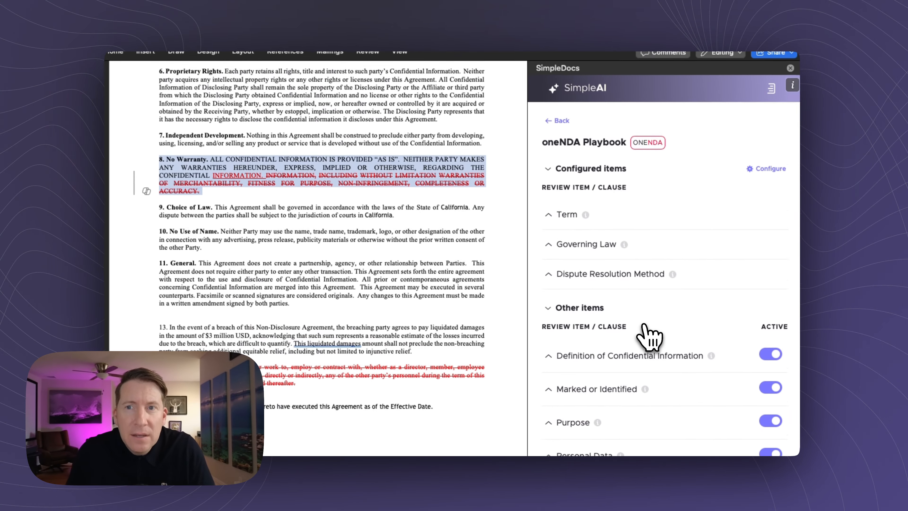
Step: Go back to the list of oneNDA playbooks available to configure
scroll(647, 335, down, 4)
scroll(649, 336, down, 5)
scroll(649, 334, up, 10)
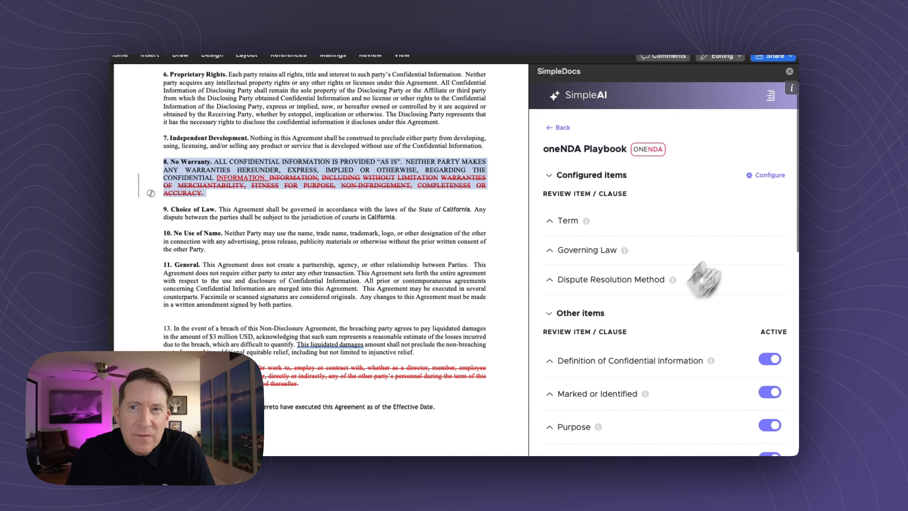
click(566, 123)
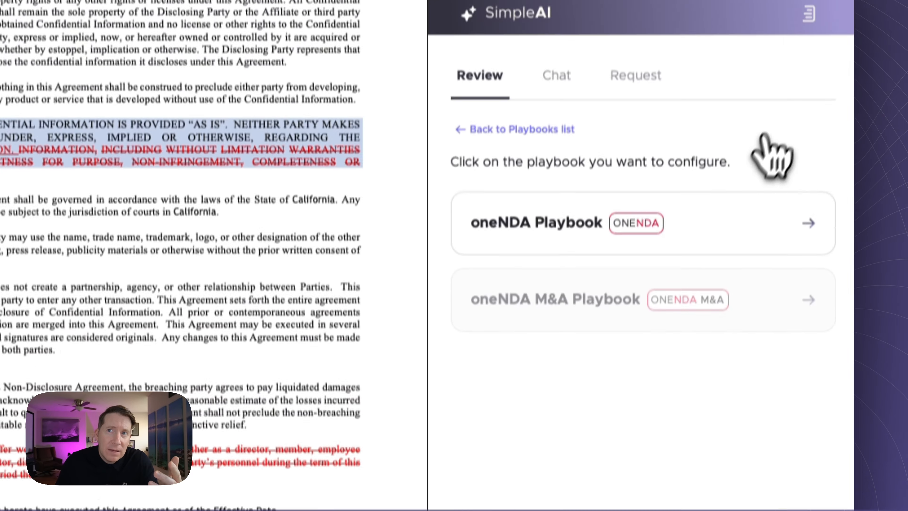
Step: Sign out of SimpleAI and continue as Guest, leaving oneNDA selected for review
click(810, 100)
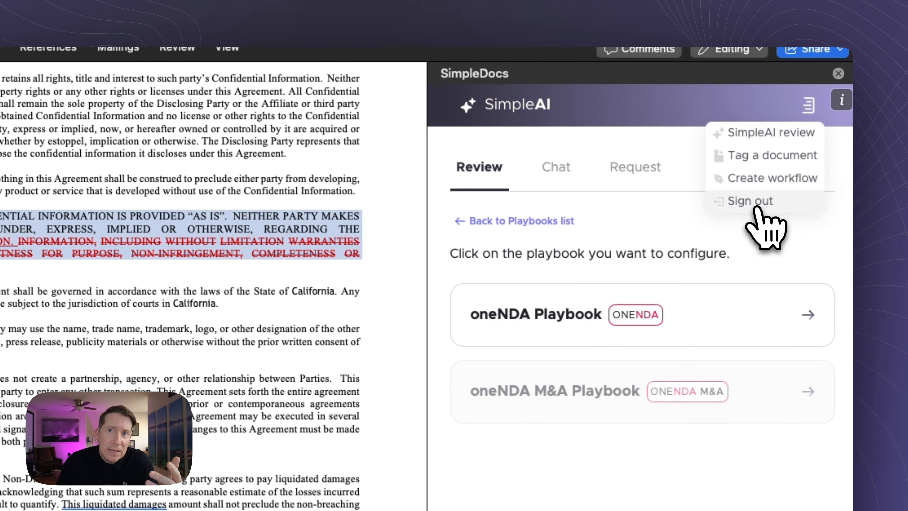
click(754, 203)
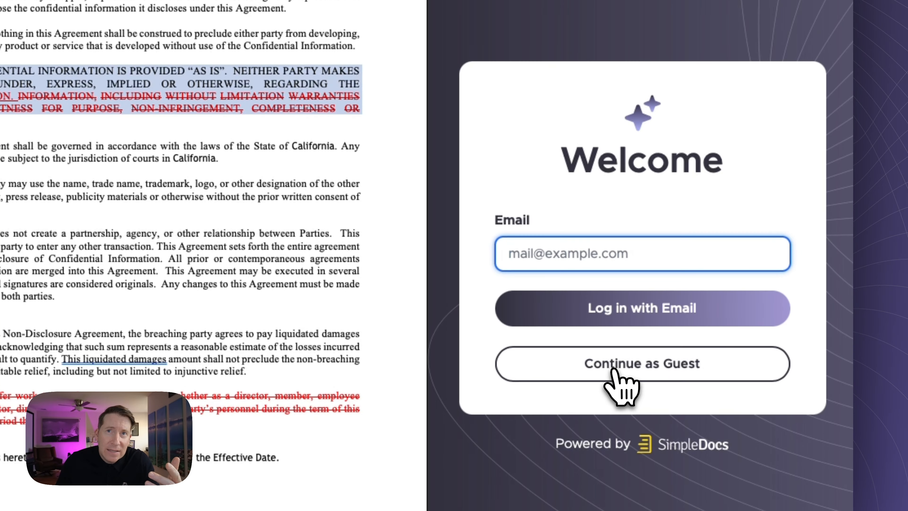
click(615, 372)
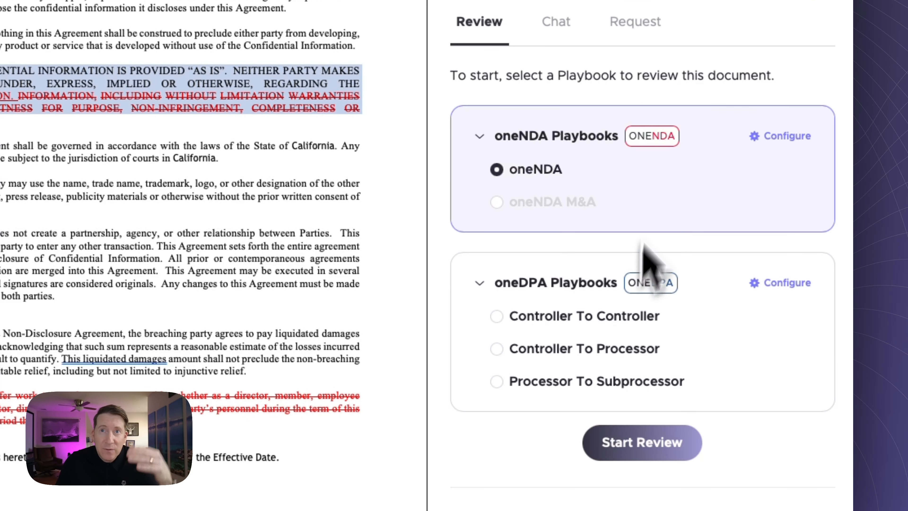
scroll(651, 334, down, 4)
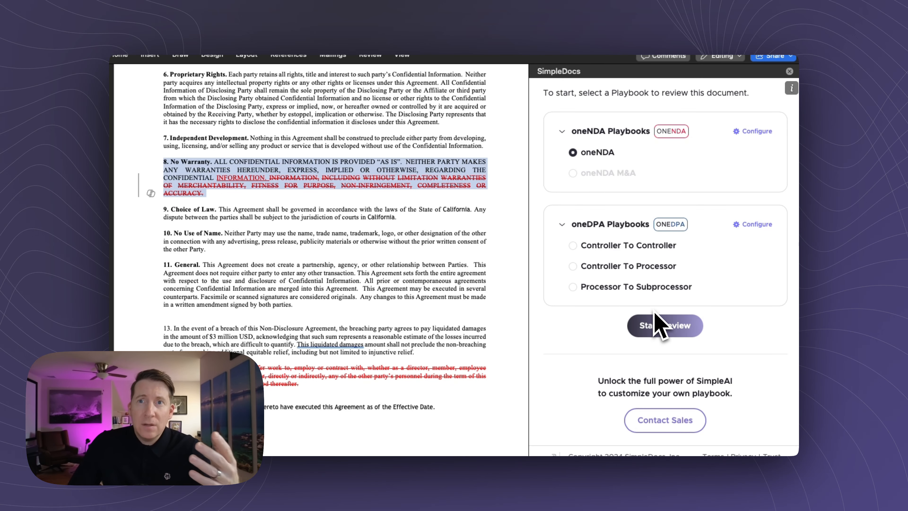
scroll(654, 257, up, 3)
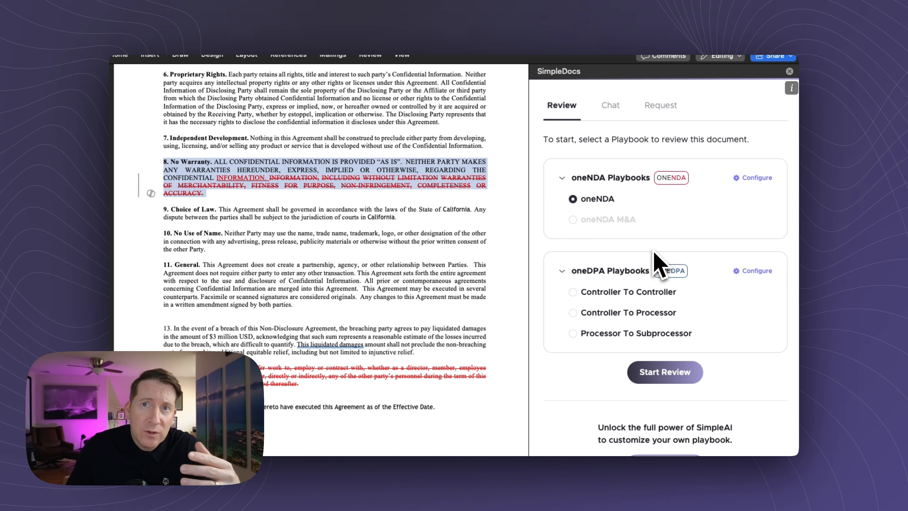
scroll(653, 252, up, 2)
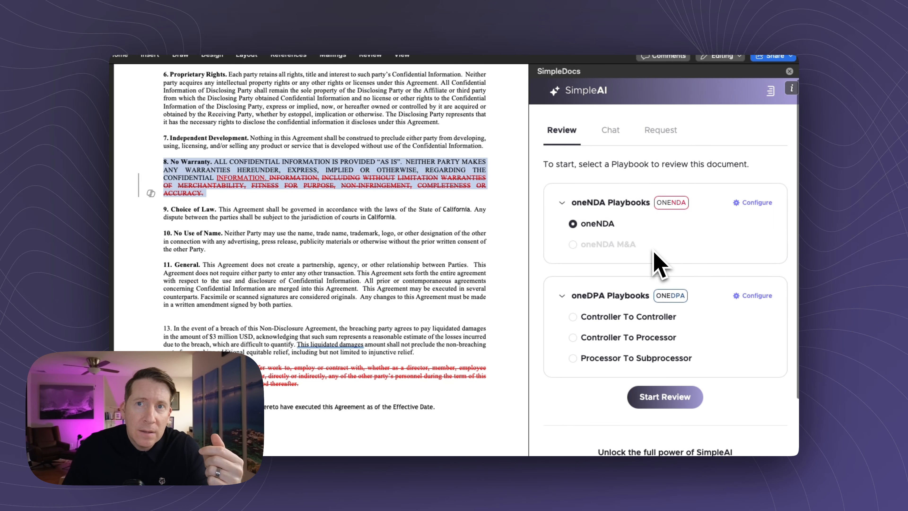